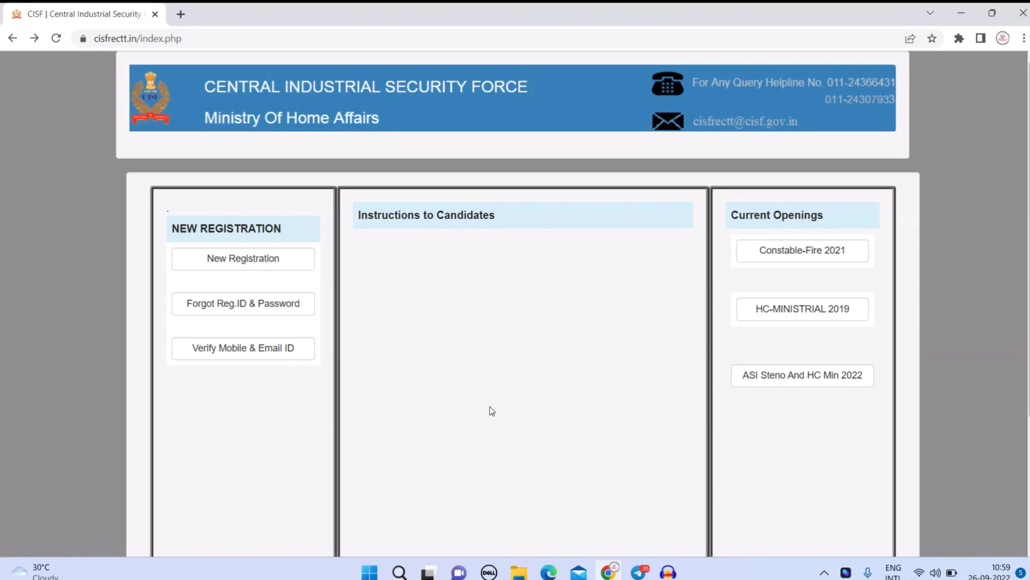
Return from the notice board to the login page and start a New Registration.
scroll(531, 367, "down", 2)
scroll(533, 367, "up", 2)
left_click(12, 43)
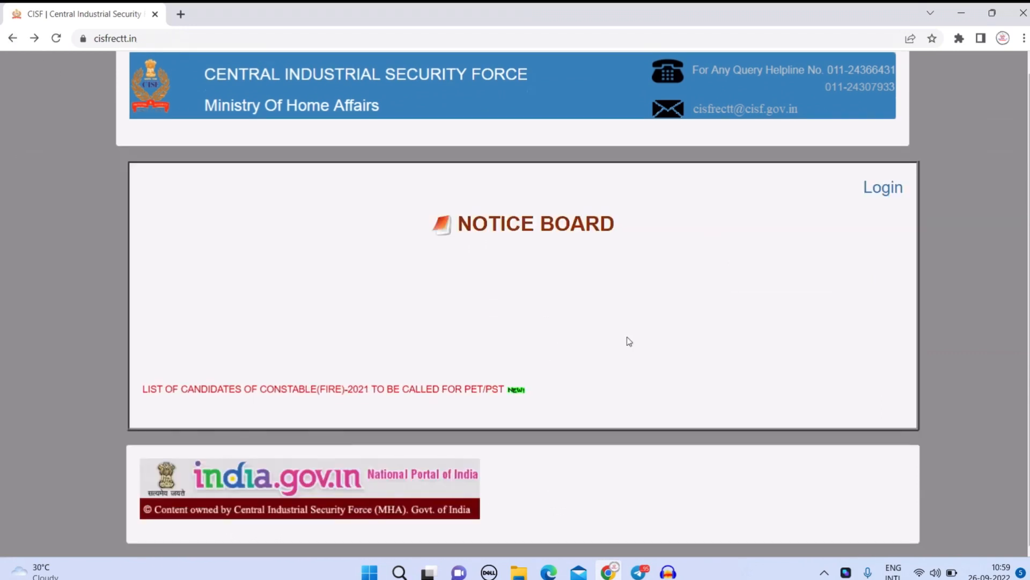
left_click(891, 191)
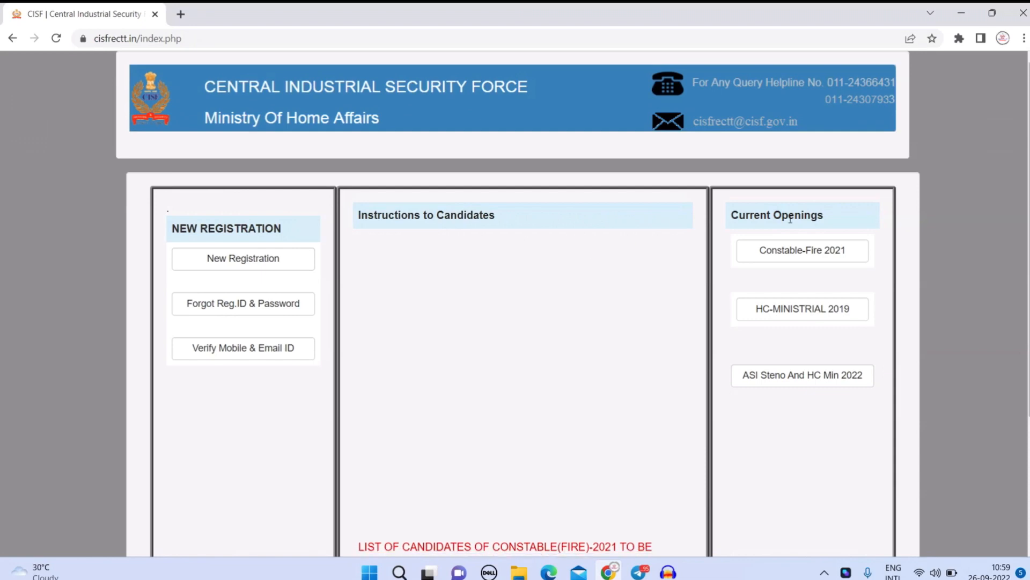
left_click_drag(746, 215, 828, 213)
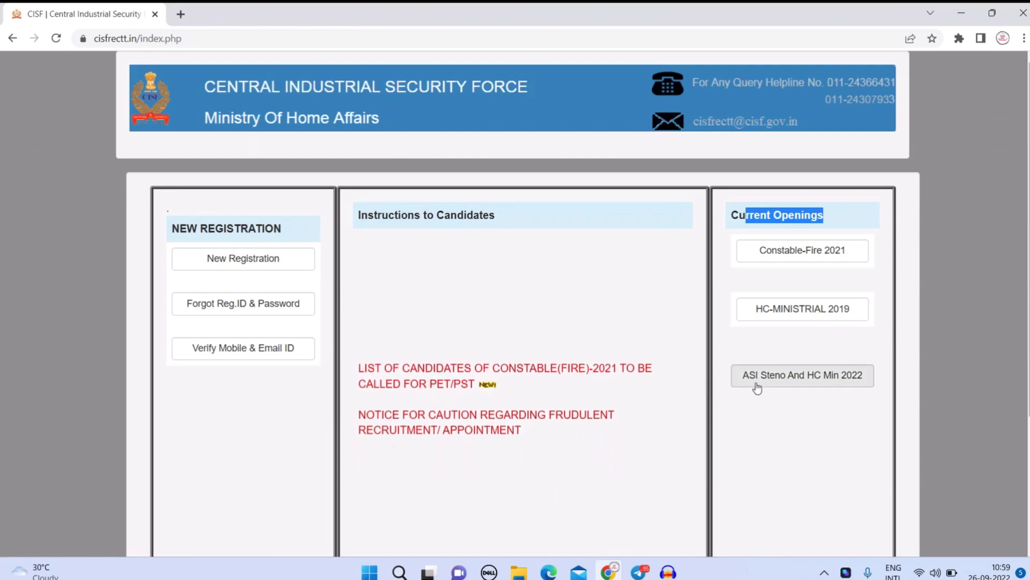
left_click(242, 262)
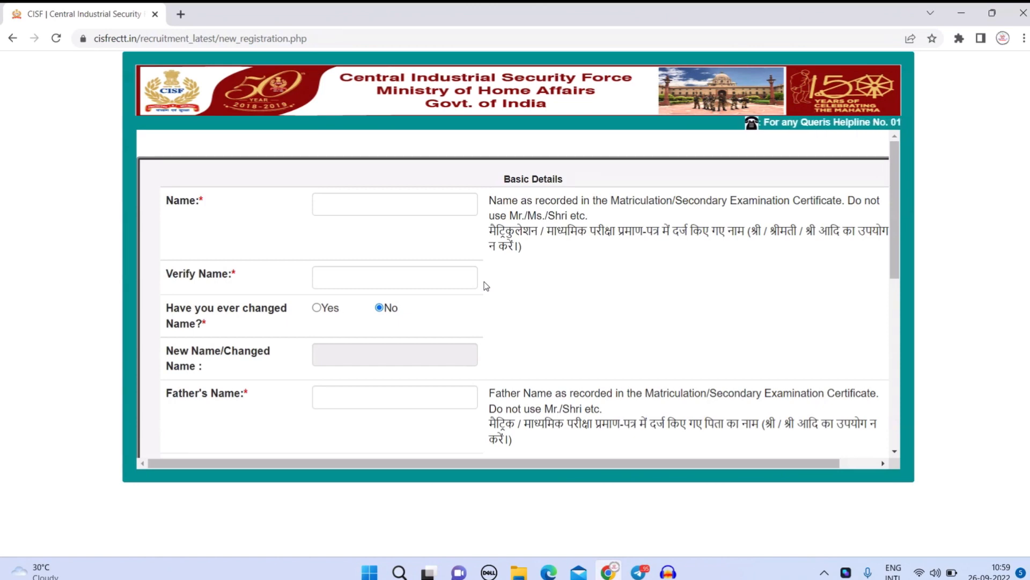
Enter the candidate's name and re-enter it in the verification field.
scroll(486, 285, "down", 3)
scroll(486, 285, "up", 3)
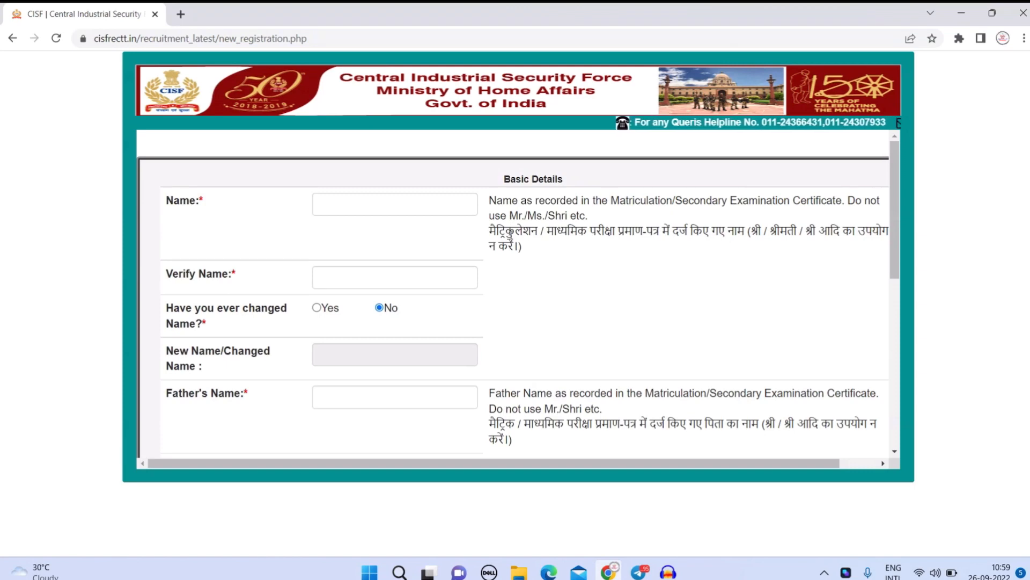
left_click_drag(489, 231, 567, 232)
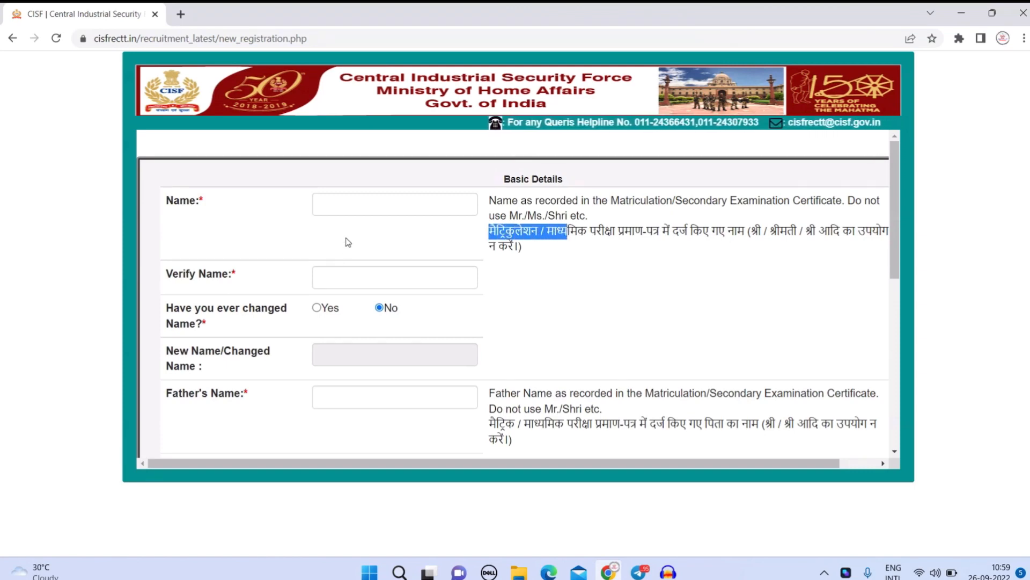
left_click(349, 198)
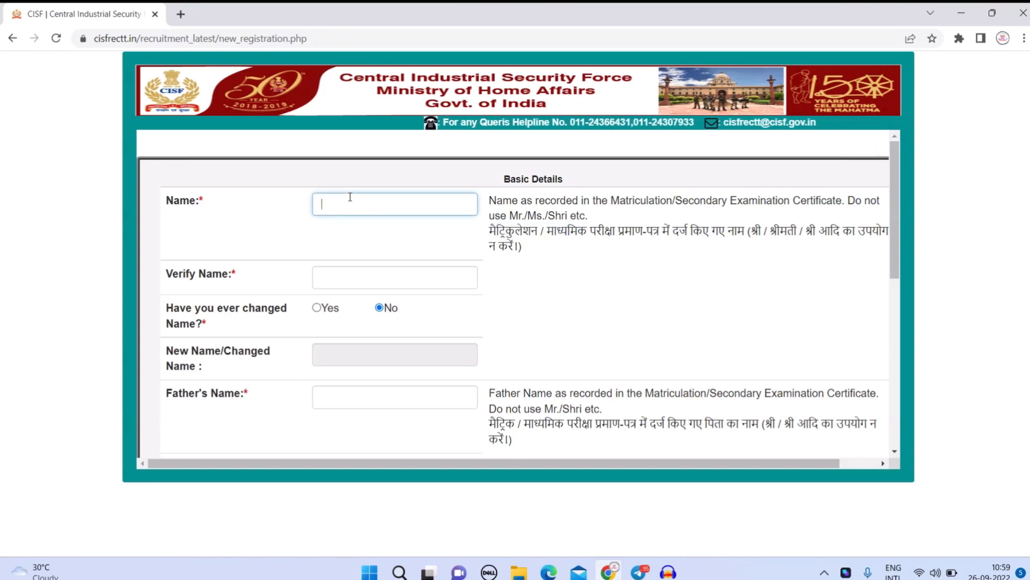
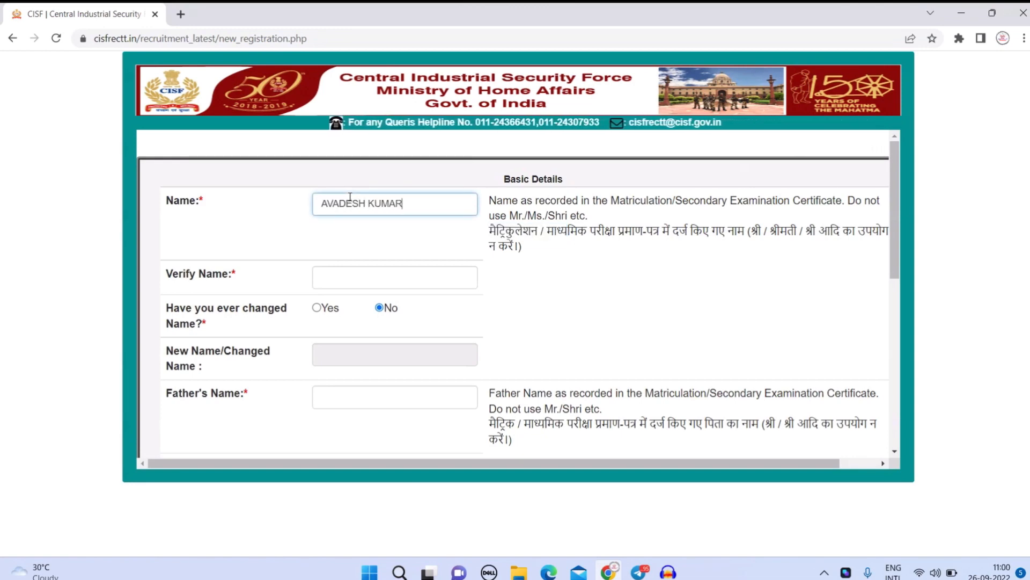
left_click(361, 273)
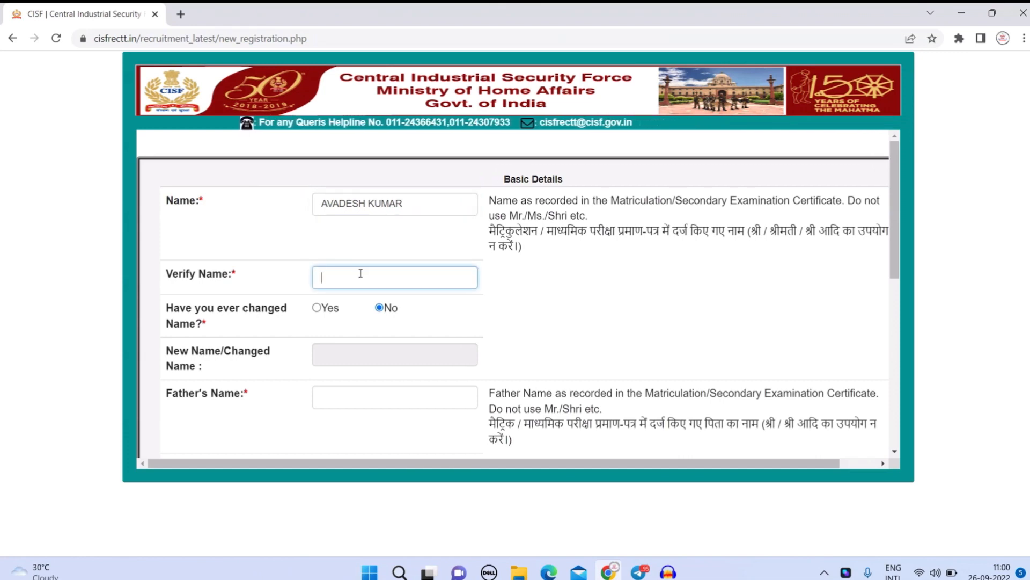
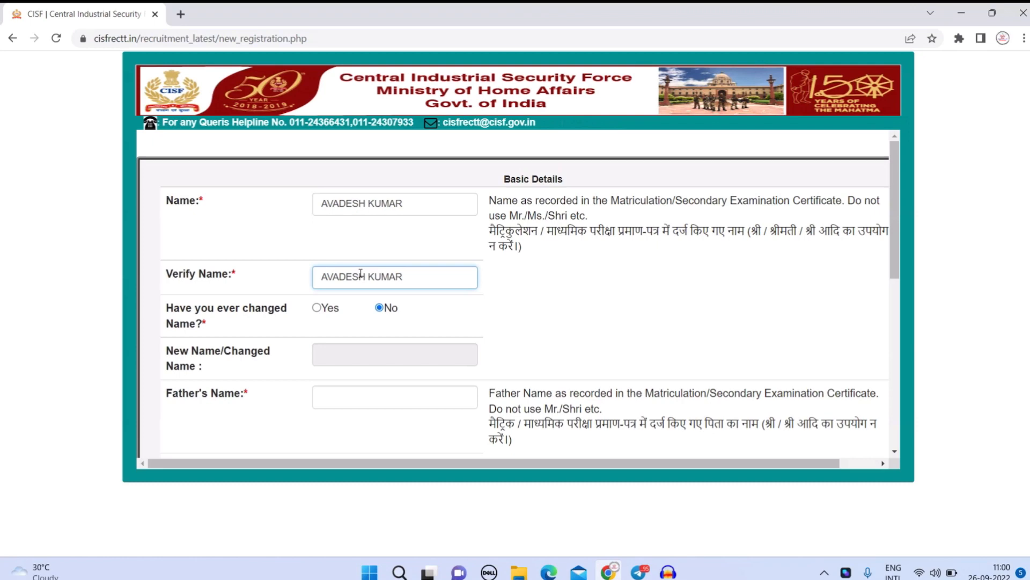
Enter the father's name and clear the notification pop-ups.
scroll(361, 273, "down", 3)
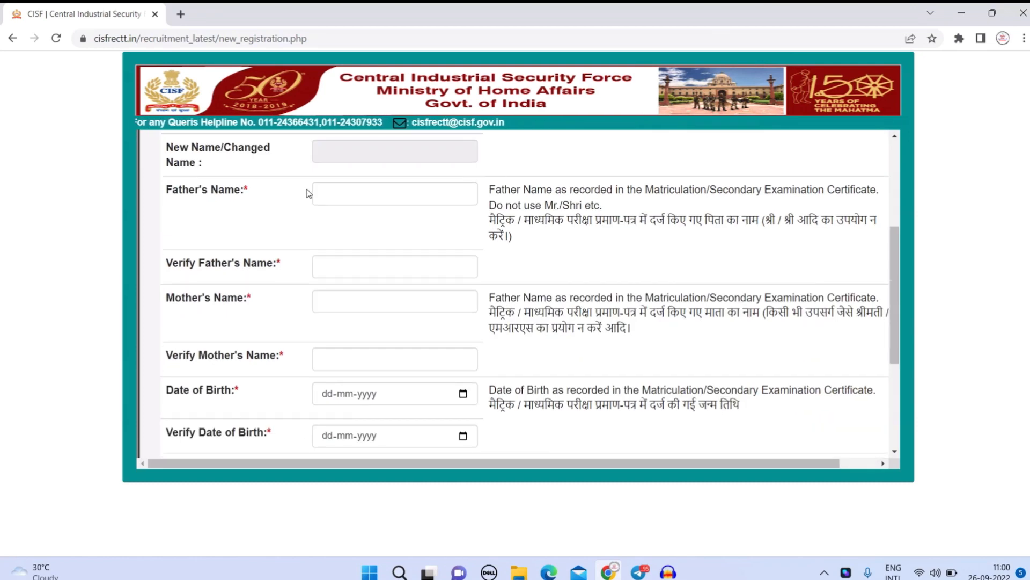
scroll(310, 193, "up", 2)
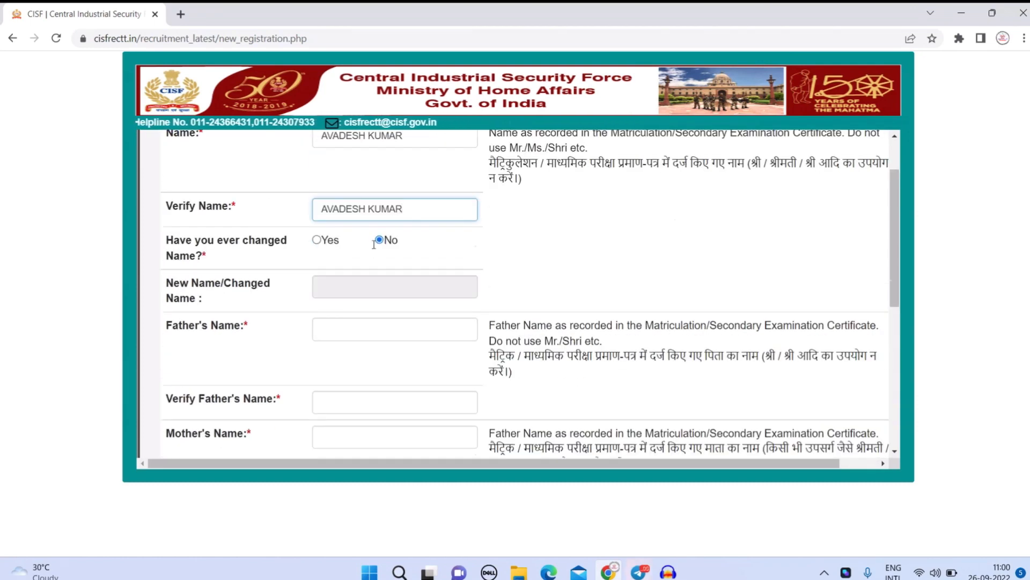
left_click(869, 361)
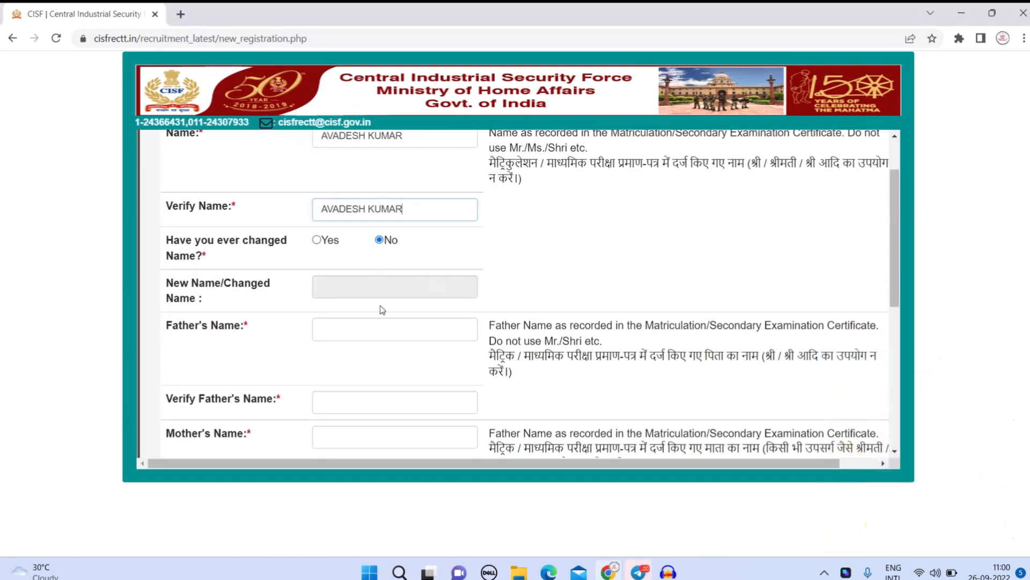
left_click(372, 325)
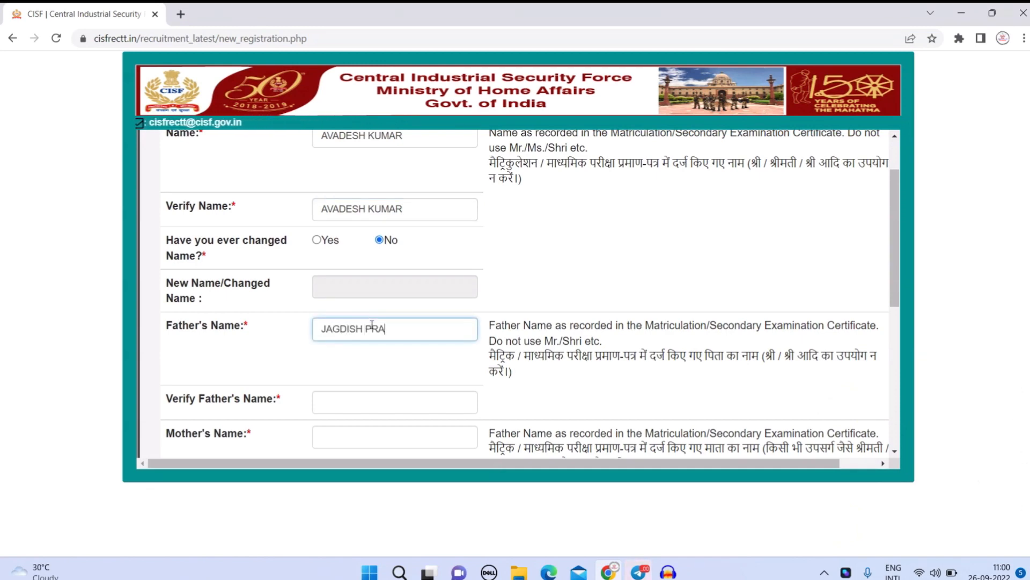
key("Tab")
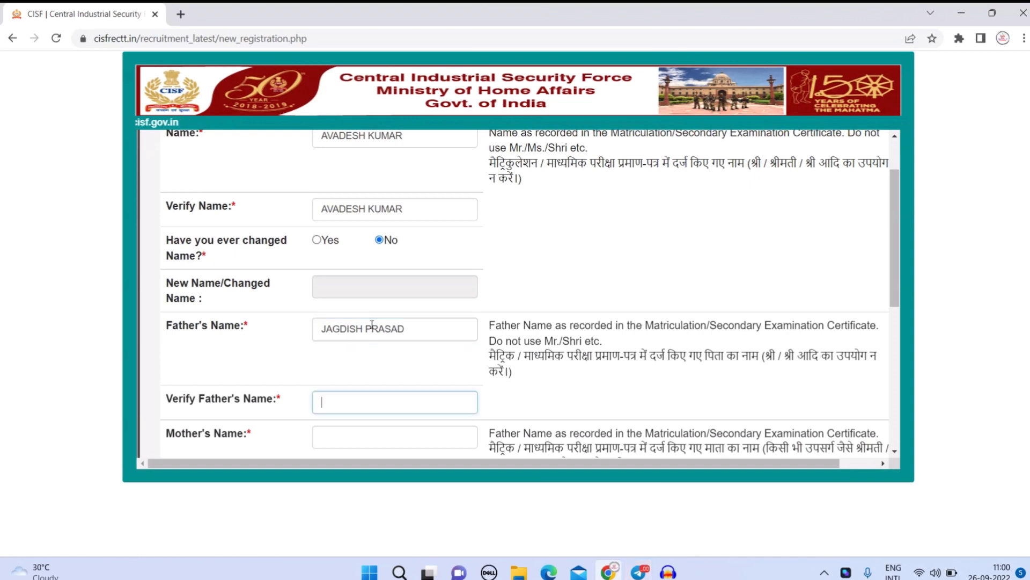
scroll(372, 324, "down", 4)
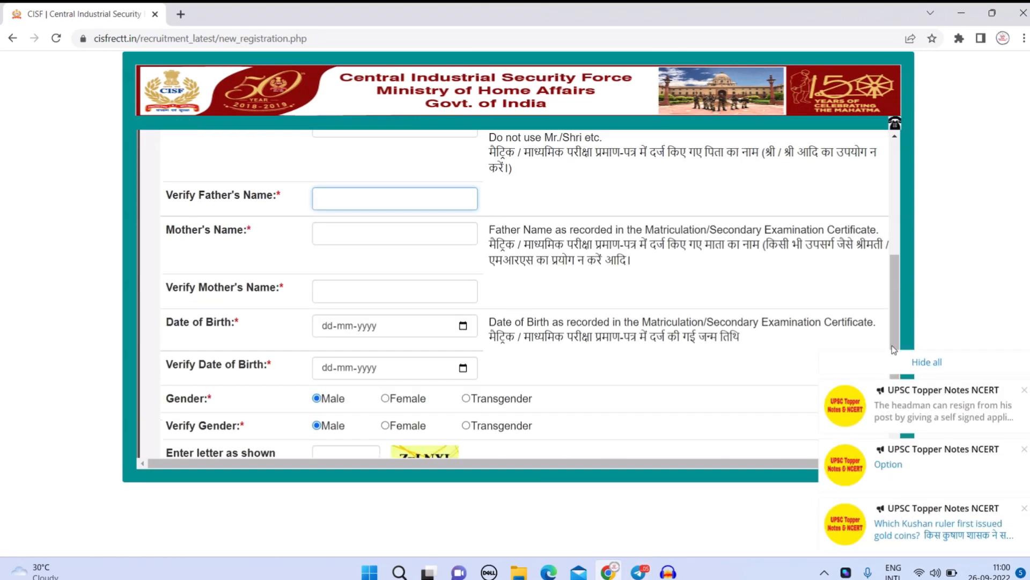
left_click(890, 361)
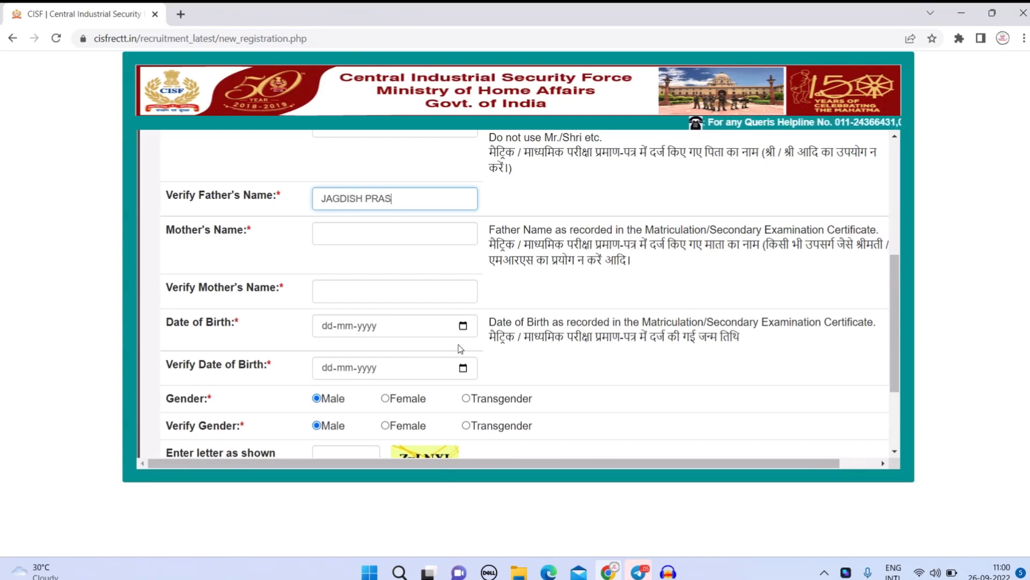
Enter the mother's name and repeat it identically in Verify Mother's Name, fixing the mismatch warning.
scroll(460, 348, "up", 2)
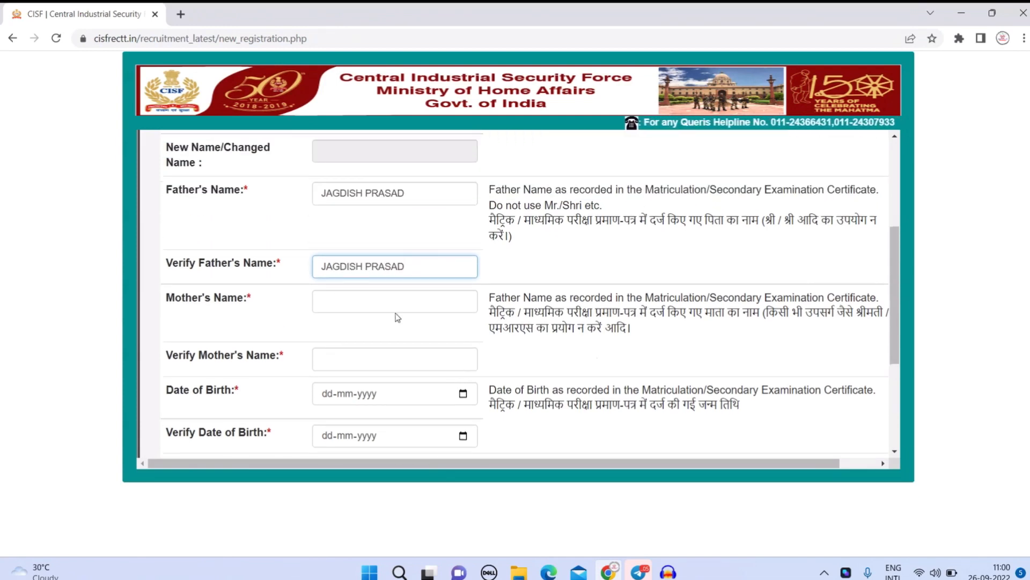
left_click(396, 307)
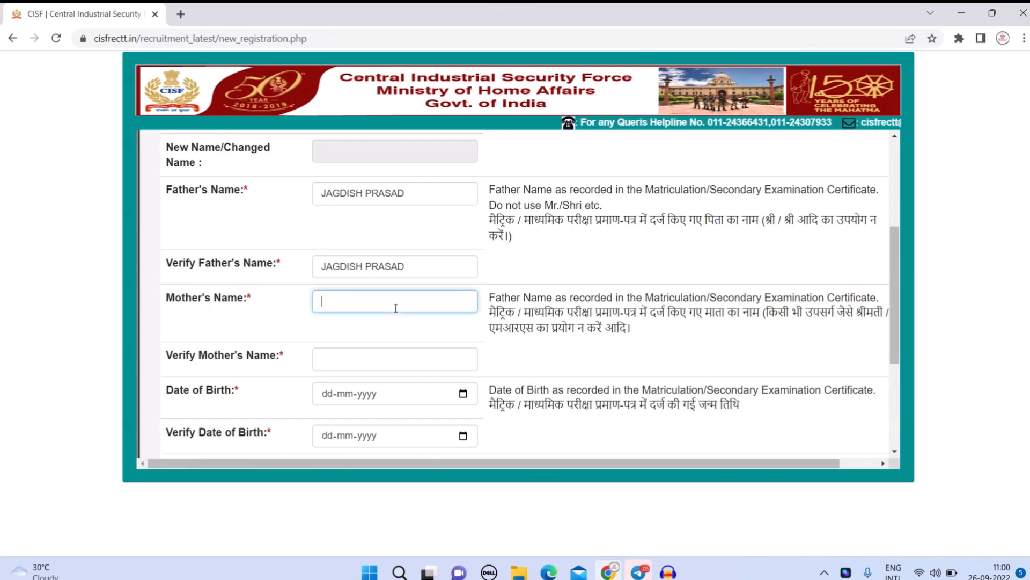
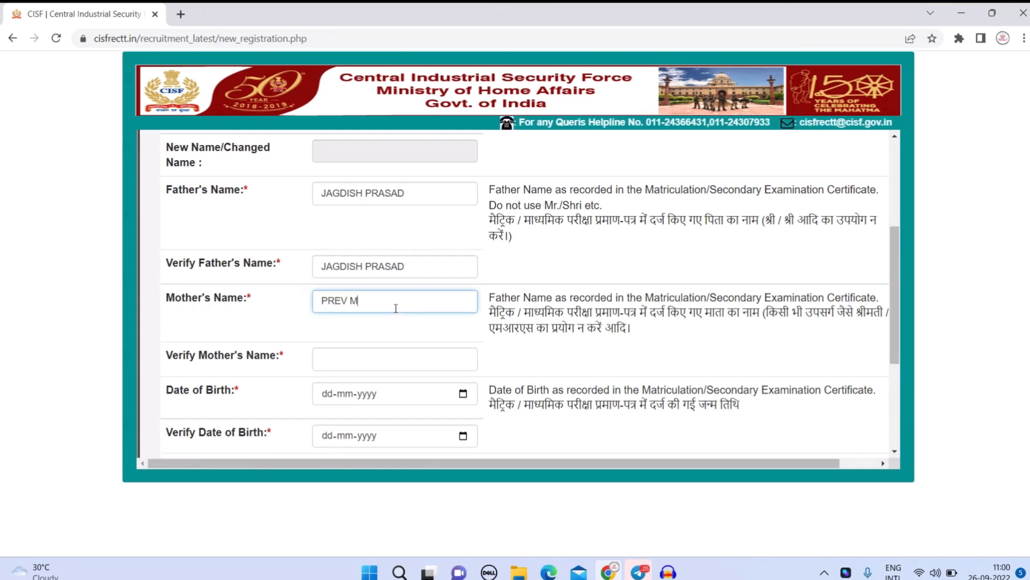
key("Tab")
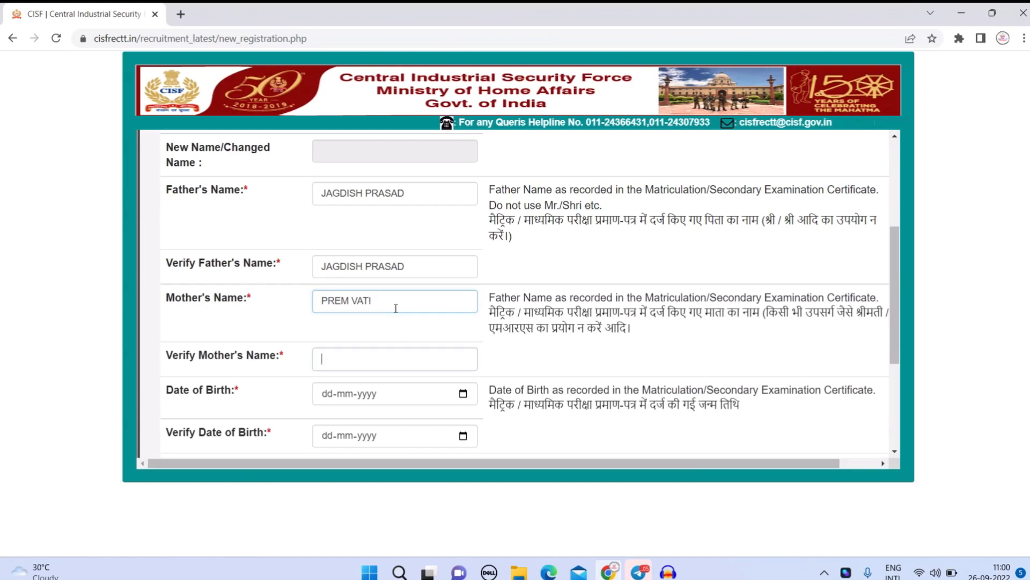
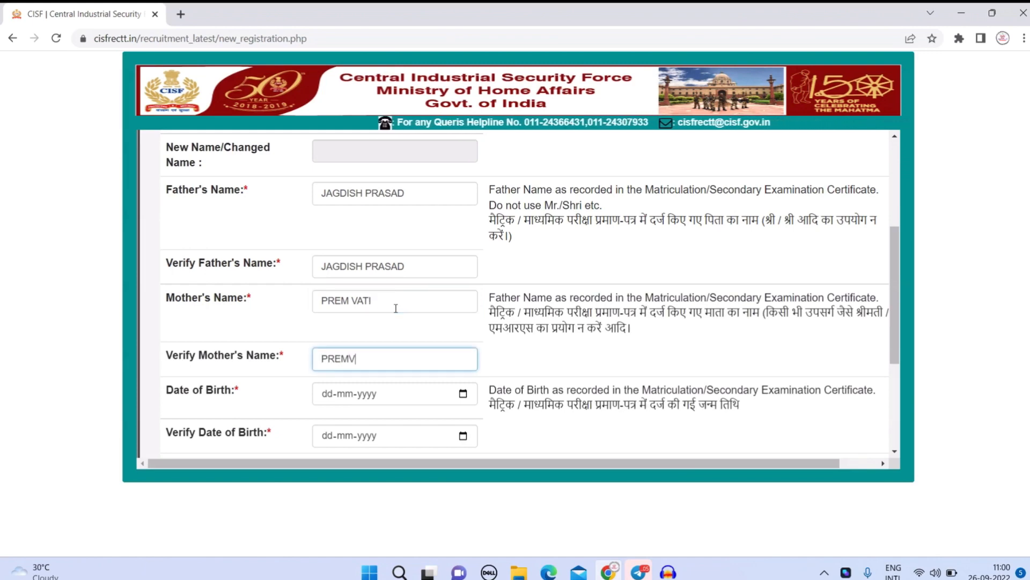
scroll(395, 306, "down", 2)
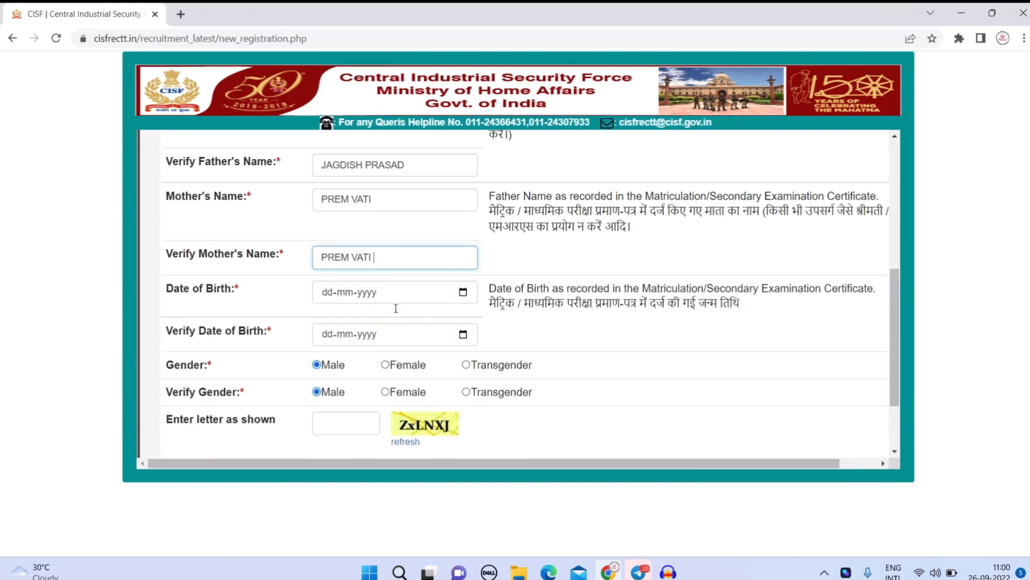
left_click(465, 259)
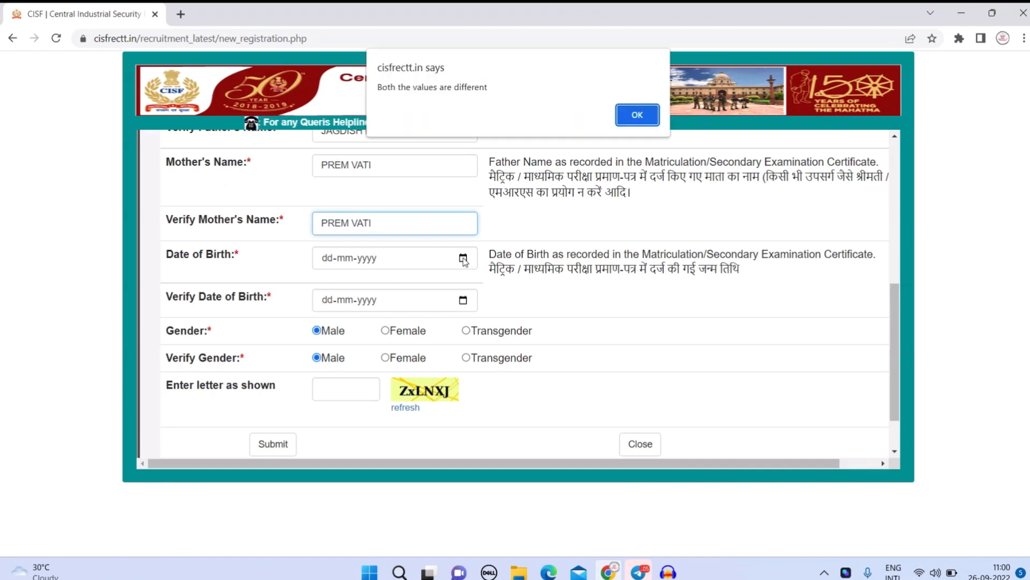
left_click(637, 115)
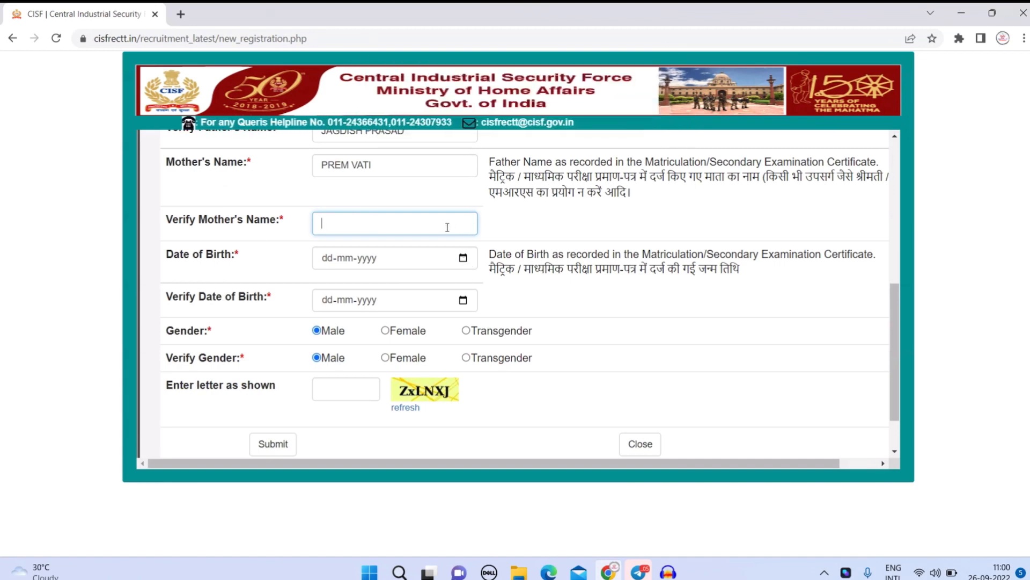
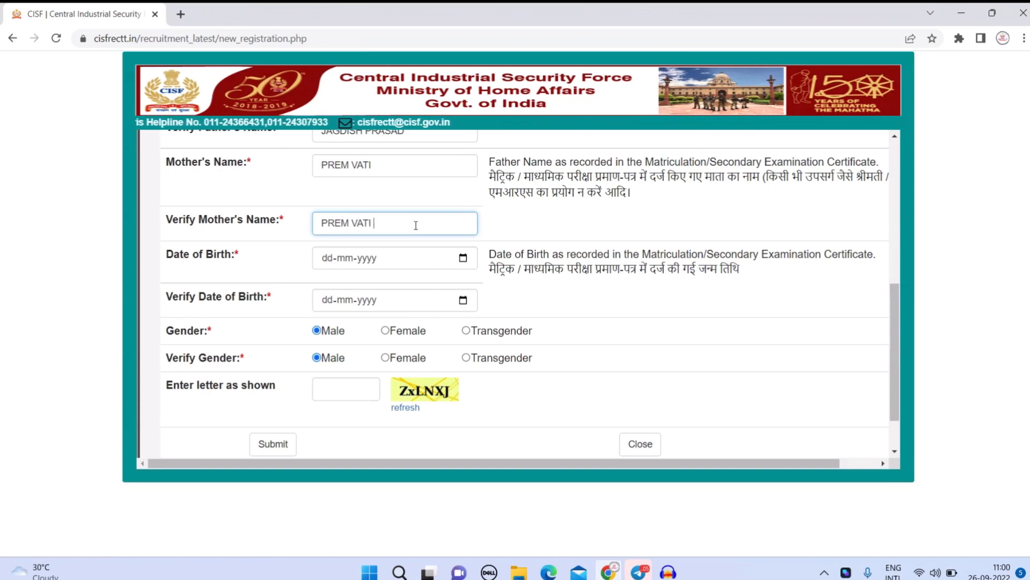
left_click(463, 258)
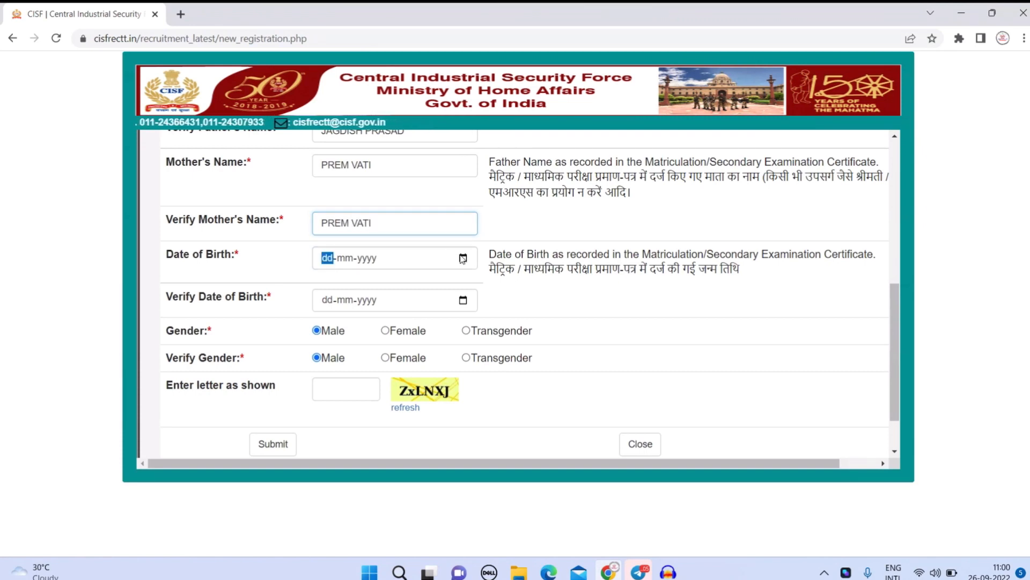
Set Date of Birth to 01-01-2000 in the date picker.
left_click(365, 286)
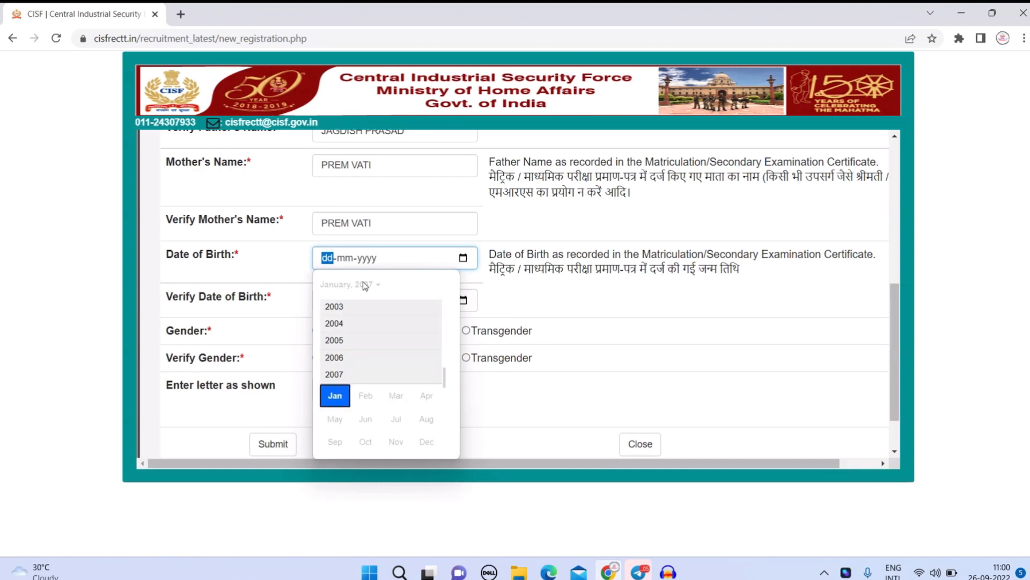
scroll(367, 335, "up", 2)
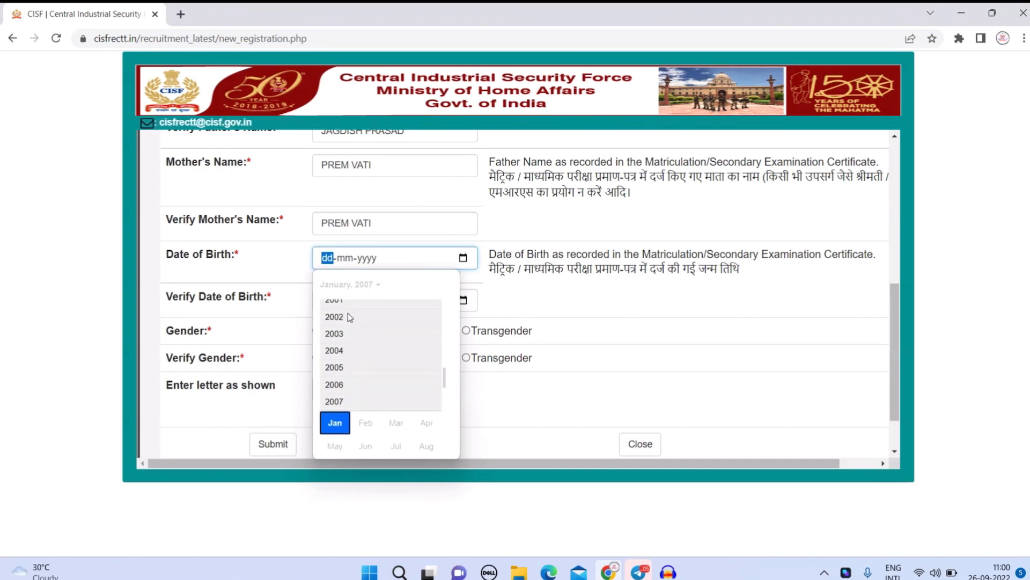
scroll(351, 317, "up", 1)
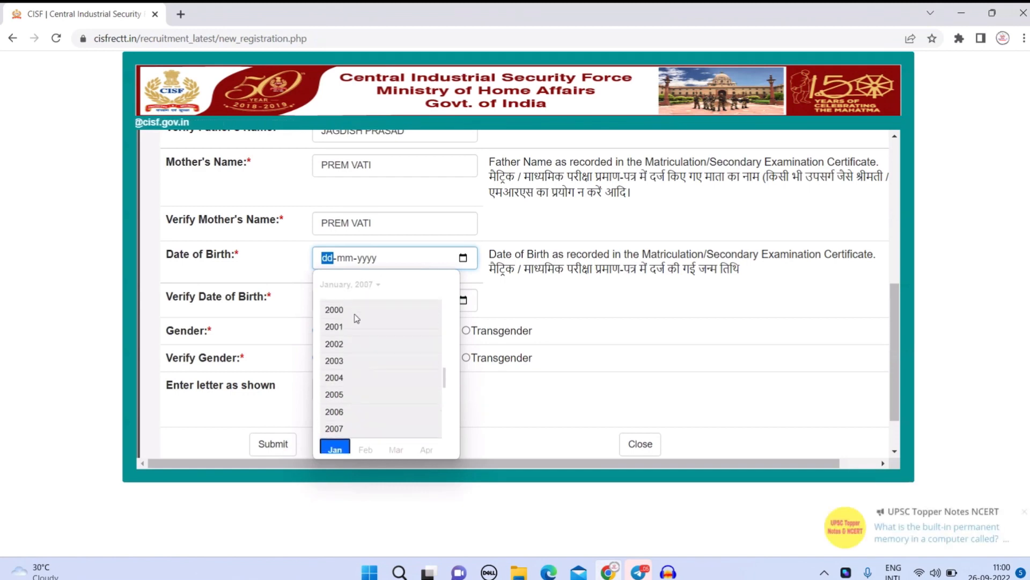
left_click(355, 316)
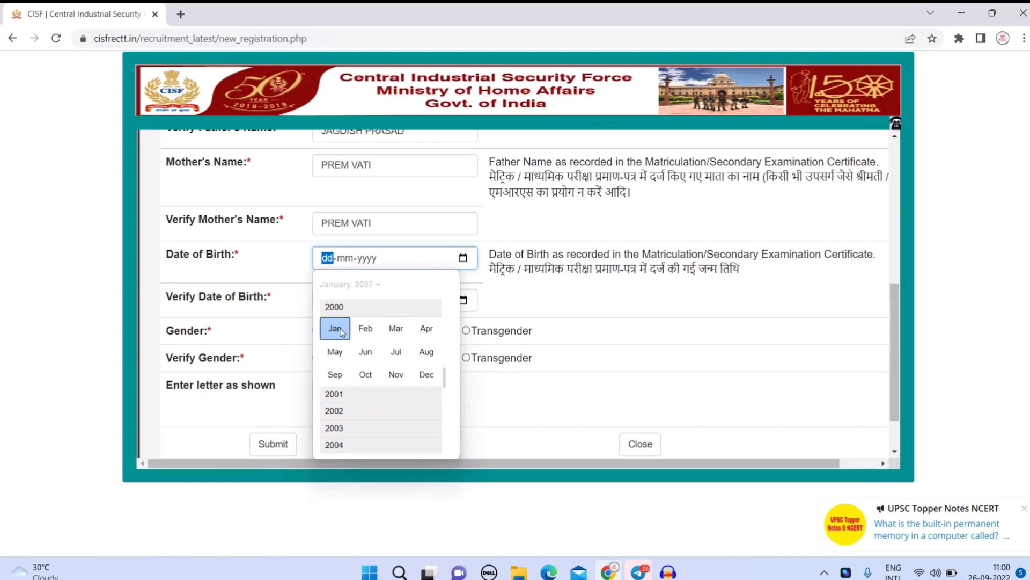
left_click(335, 328)
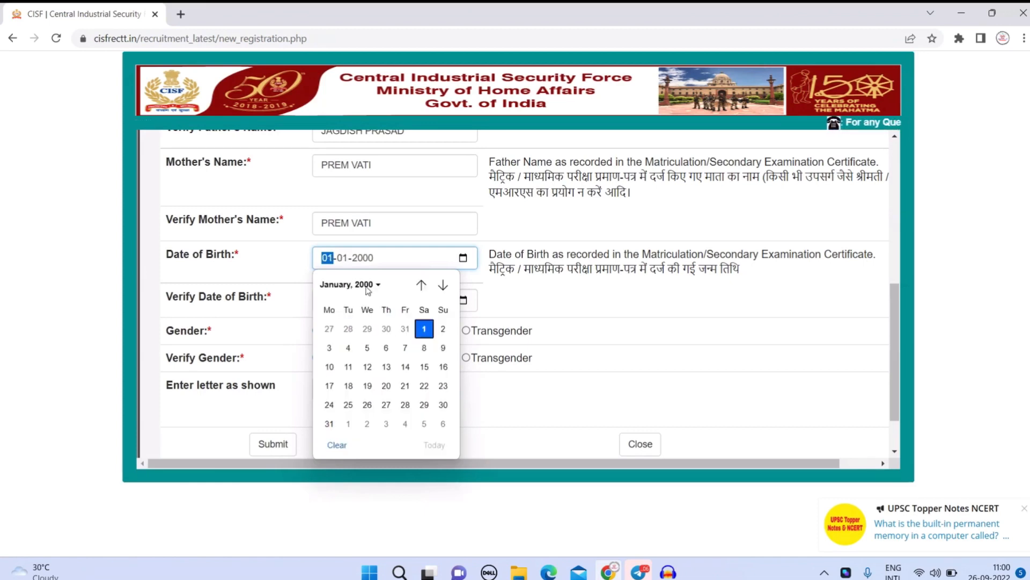
left_click(424, 329)
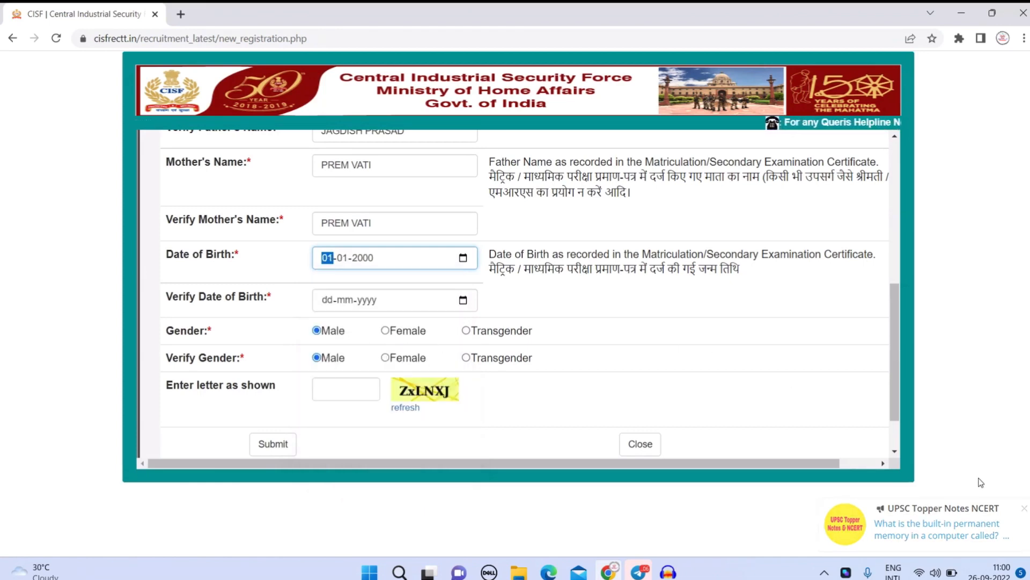
Set Verify Date of Birth to 01-01-2000 as well.
left_click(463, 301)
left_click(378, 328)
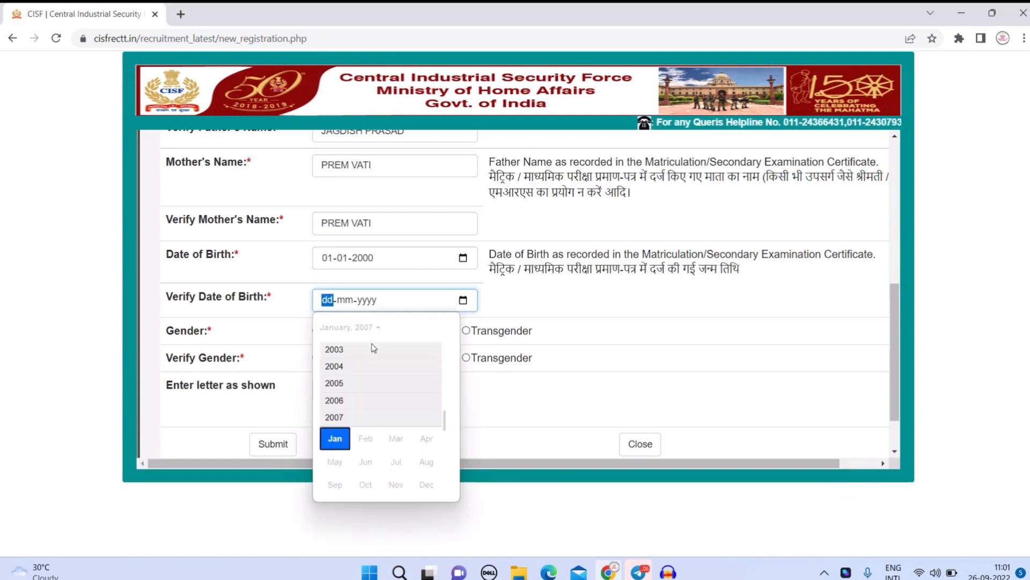
scroll(373, 345, "up", 2)
left_click(368, 363)
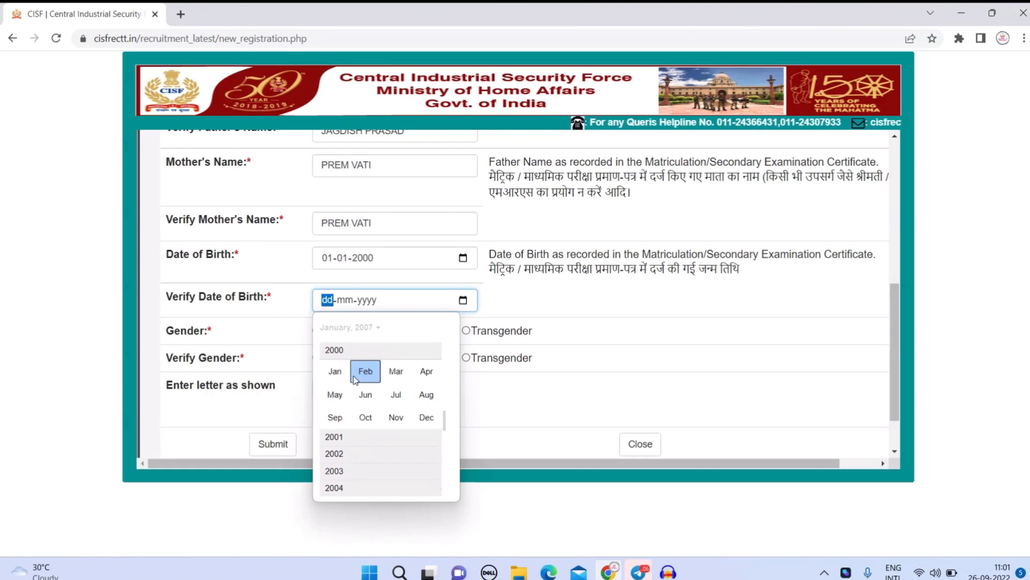
left_click(348, 371)
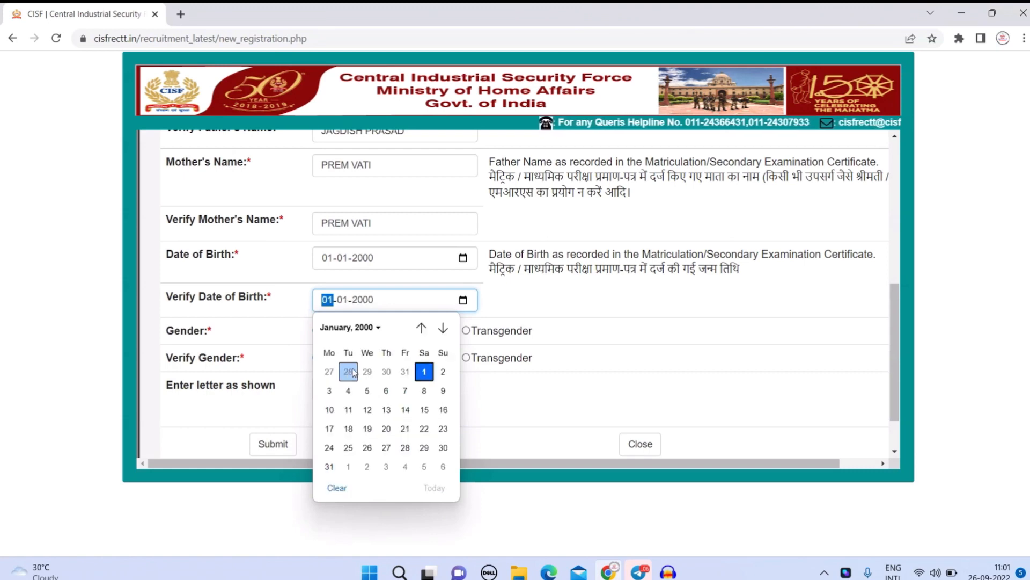
left_click(425, 372)
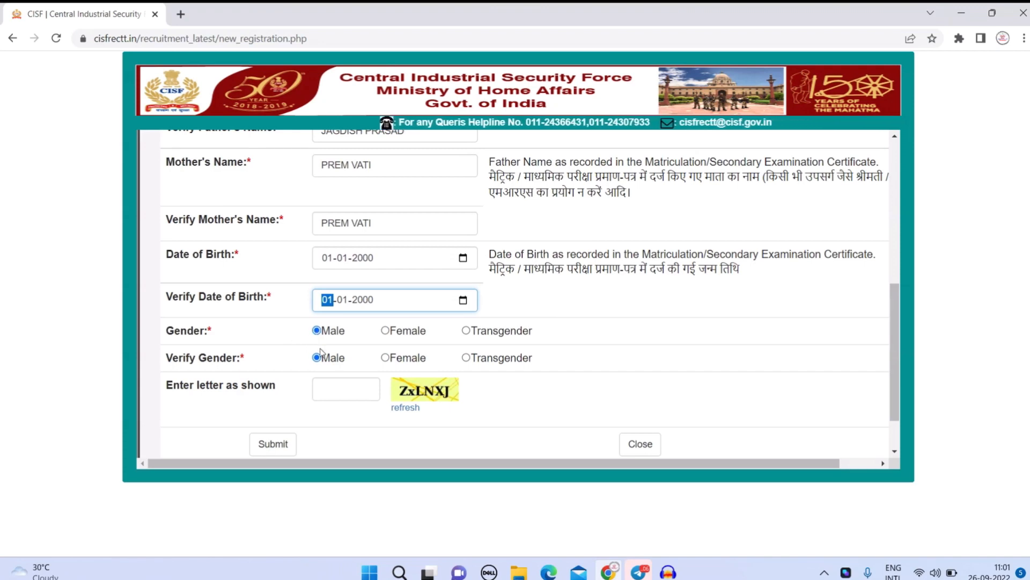
Enter the image verification code and submit the initial registration details.
left_click(332, 379)
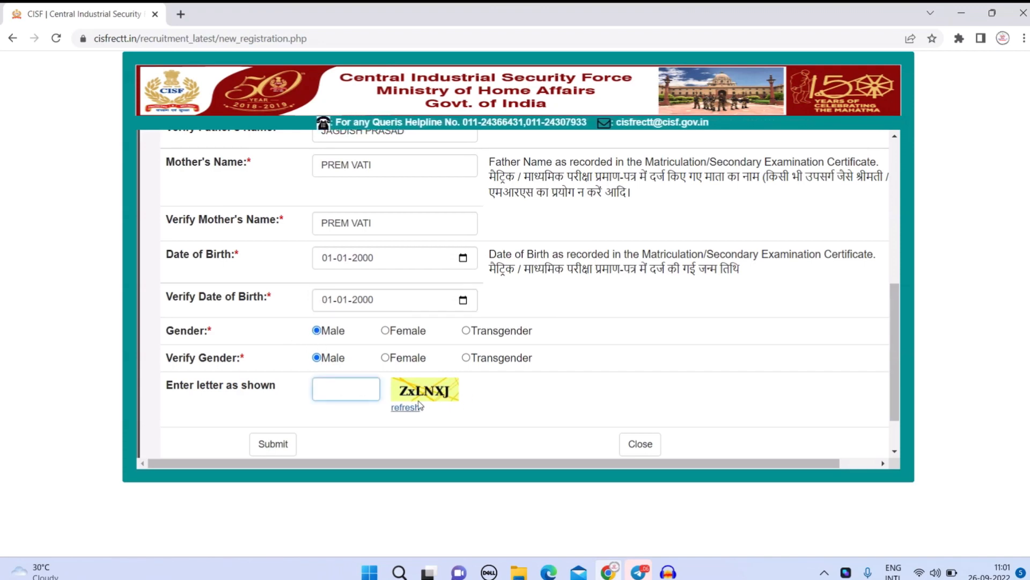
type("Z")
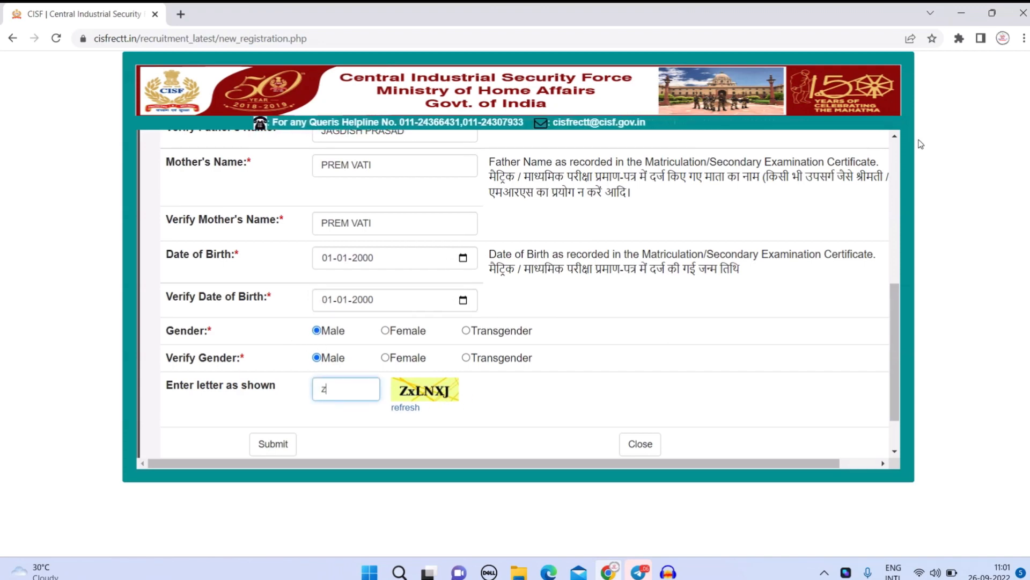
key("BackSpace")
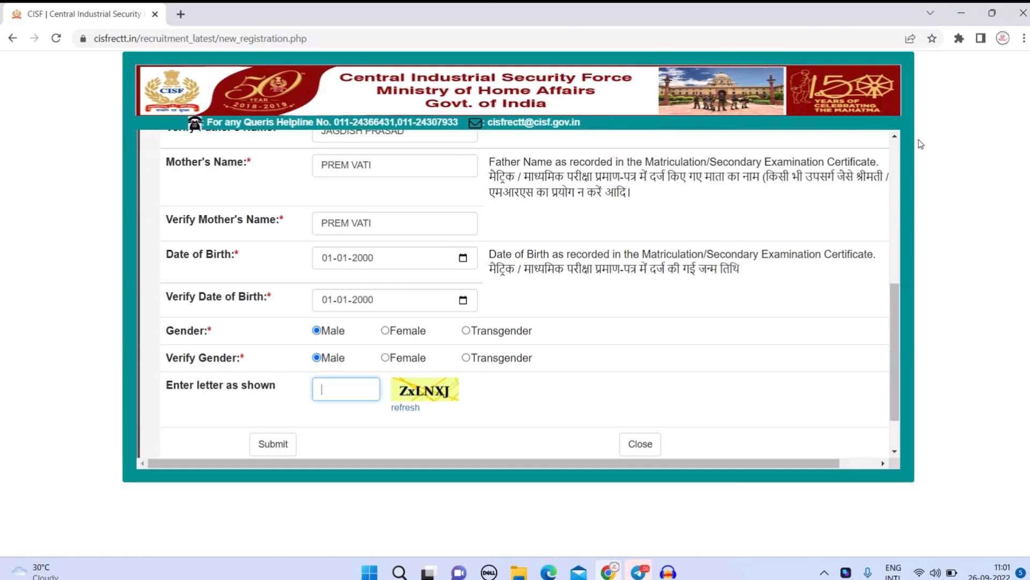
type("ZxL")
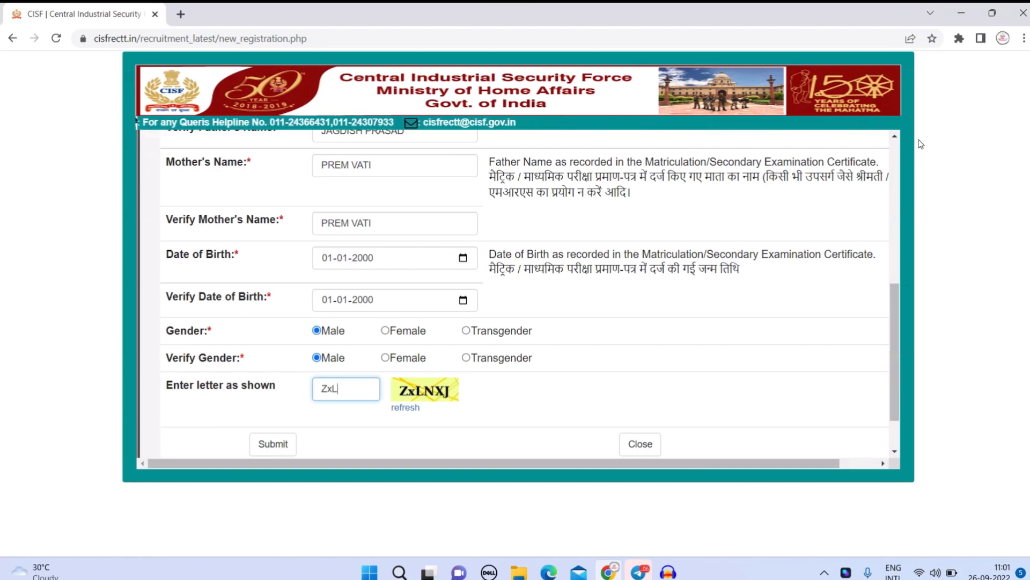
type("NX")
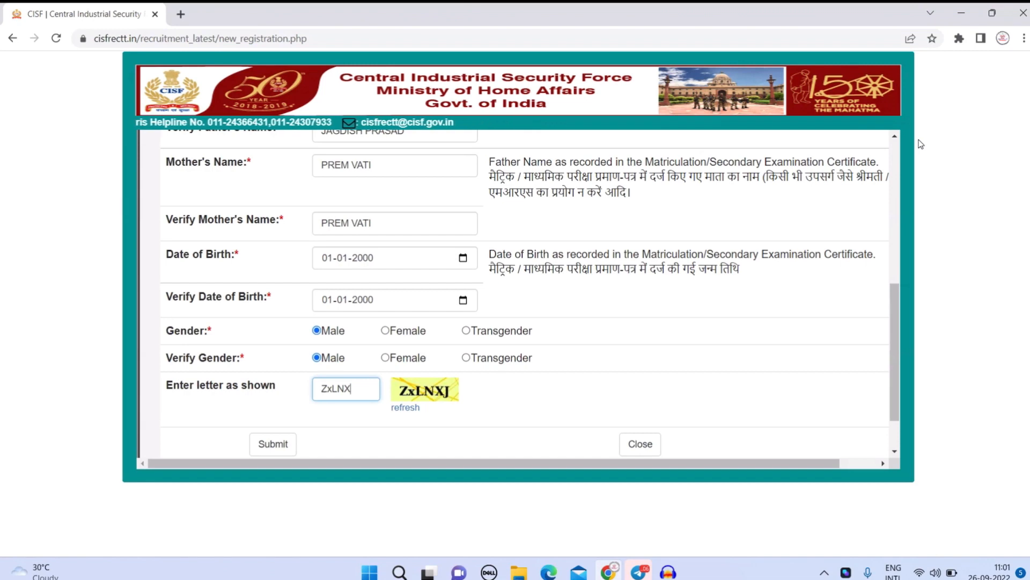
type("J")
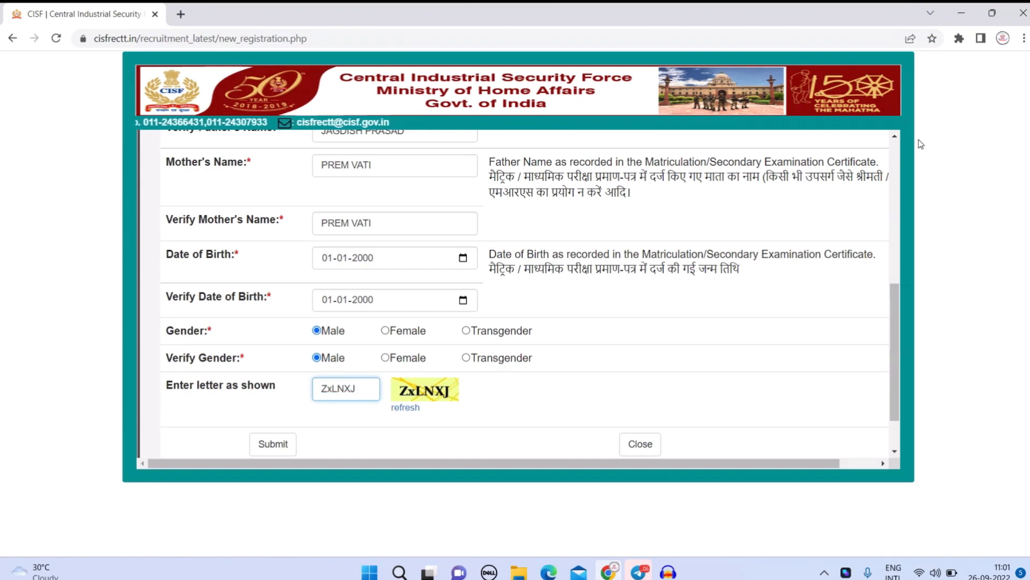
left_click(287, 452)
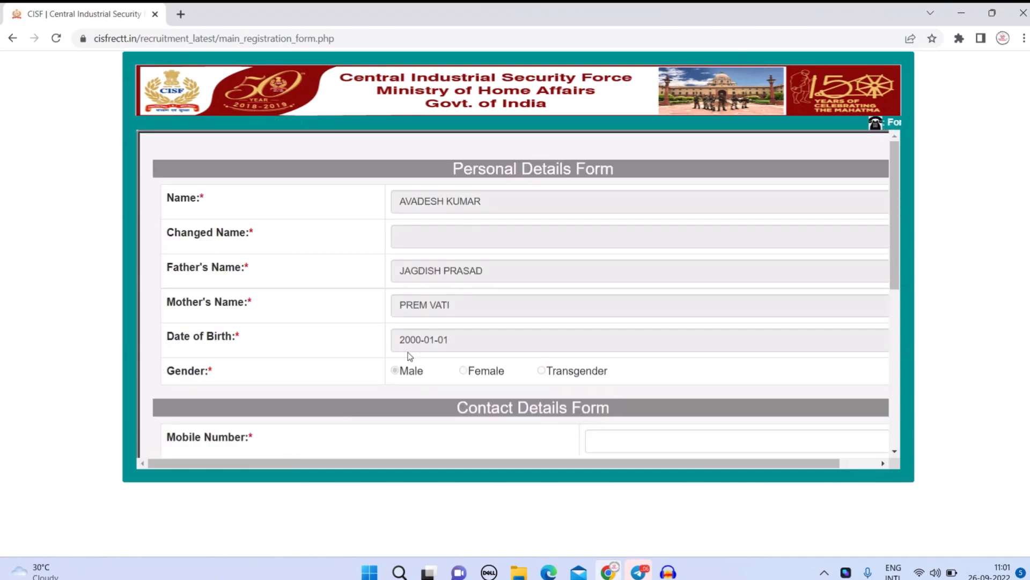
Complete the mobile and contact fields, agree to the declaration, and enter the image letters.
scroll(471, 299, "down", 4)
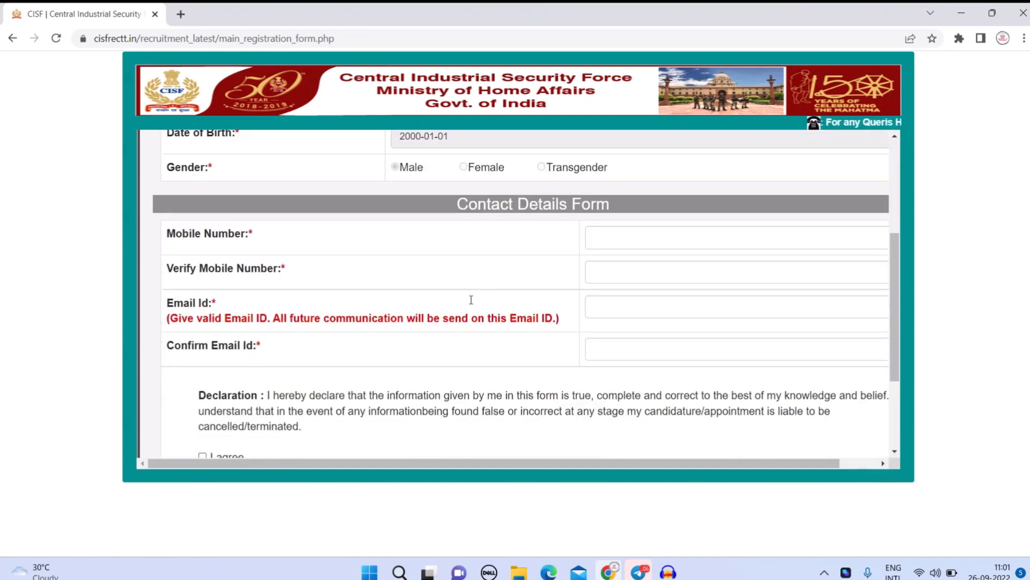
scroll(471, 300, "down", 3)
scroll(471, 302, "up", 4)
scroll(472, 303, "down", 2)
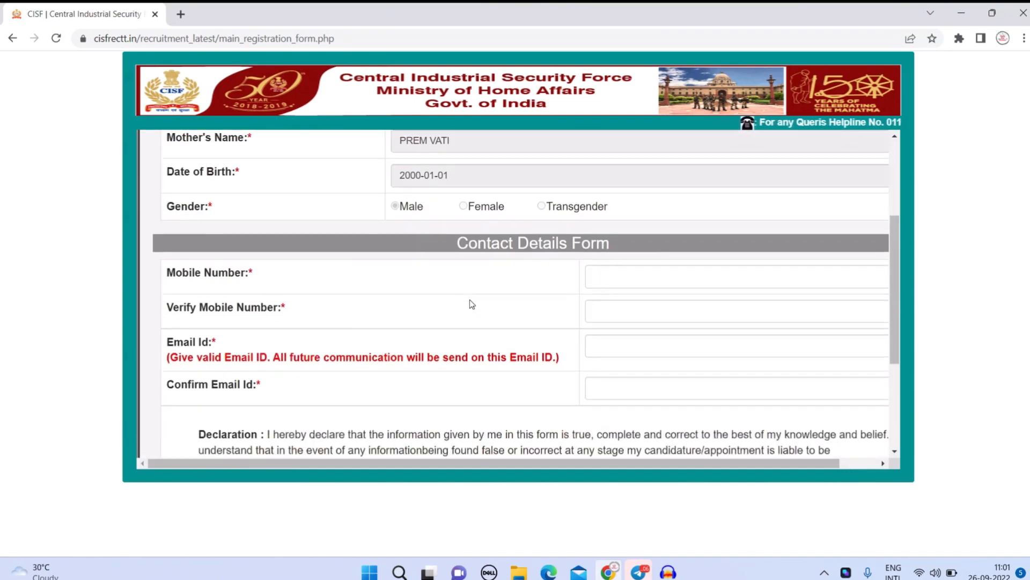
left_click_drag(462, 204, 628, 201)
left_click(633, 239)
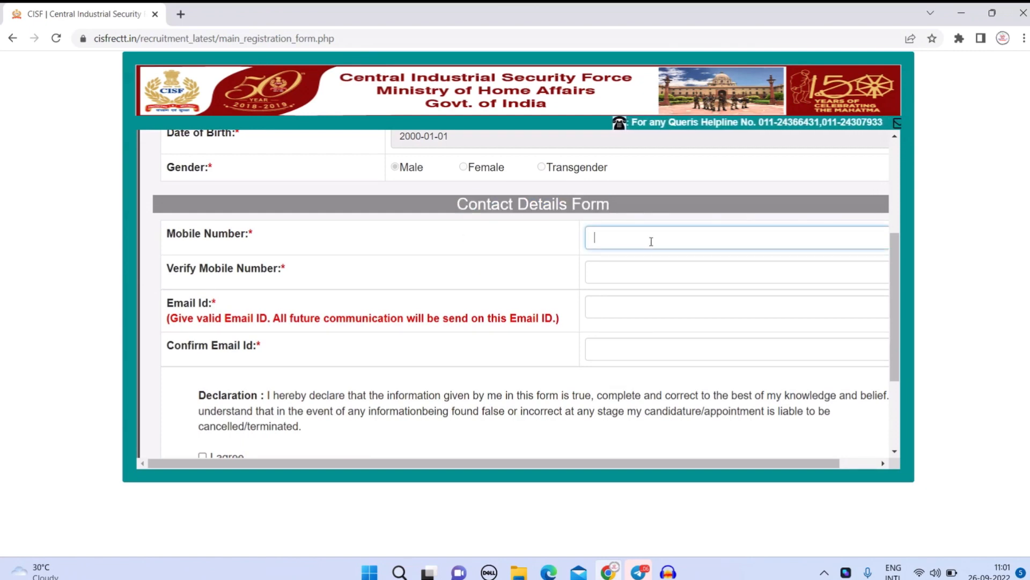
left_click(605, 277)
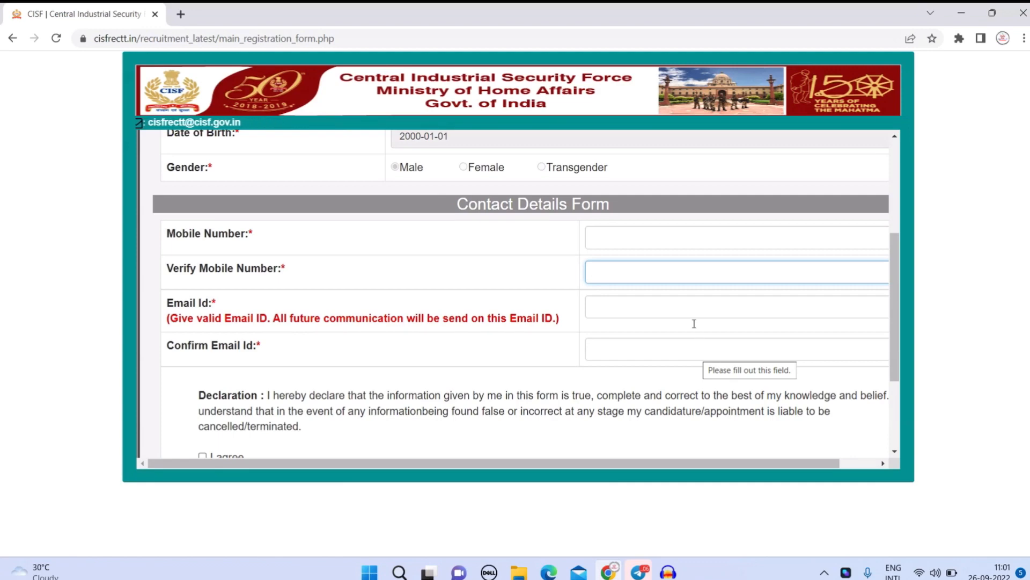
scroll(676, 233, "down", 2)
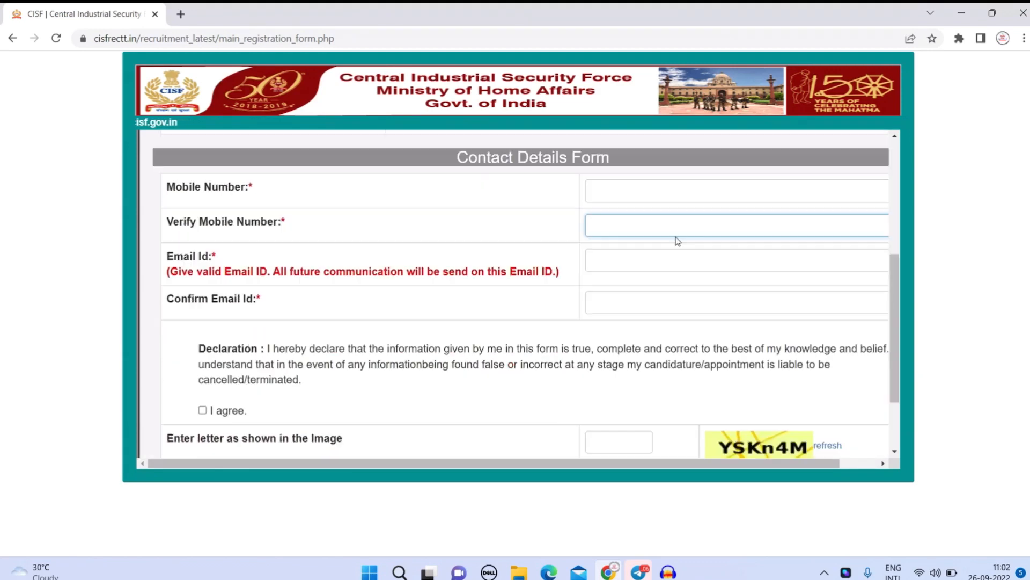
scroll(676, 236, "down", 3)
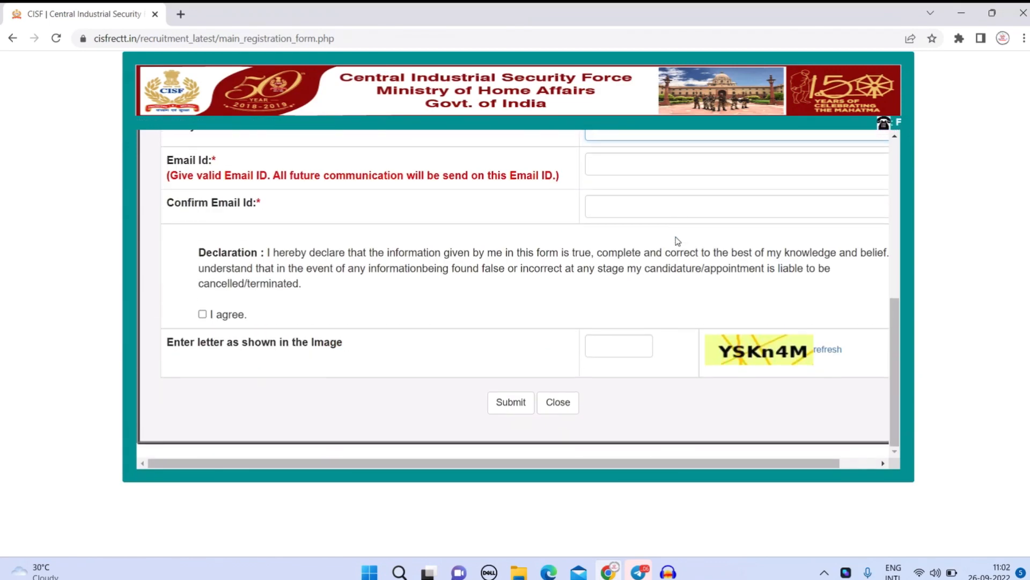
scroll(676, 242, "up", 6)
left_click(642, 296)
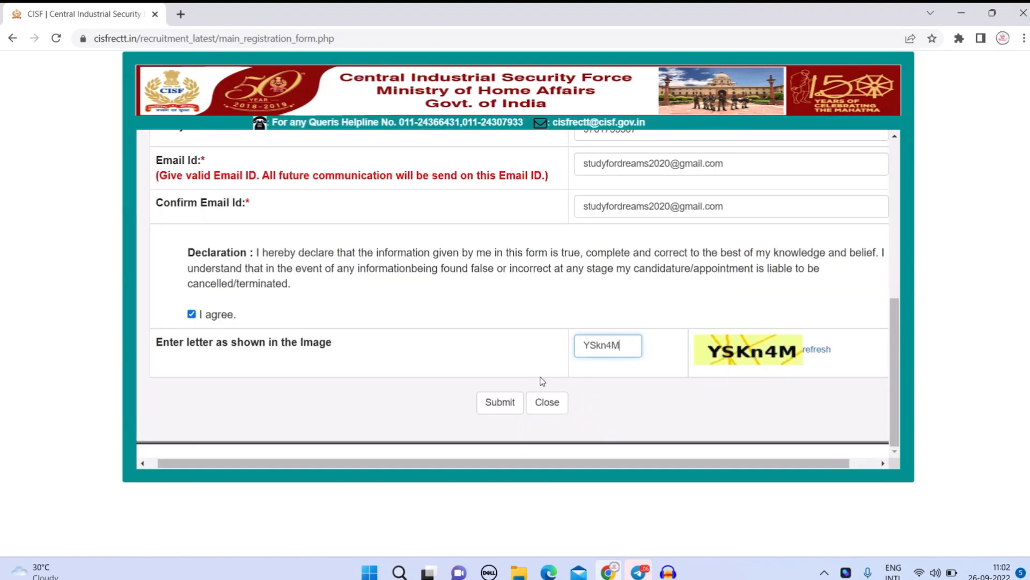
left_click(569, 385)
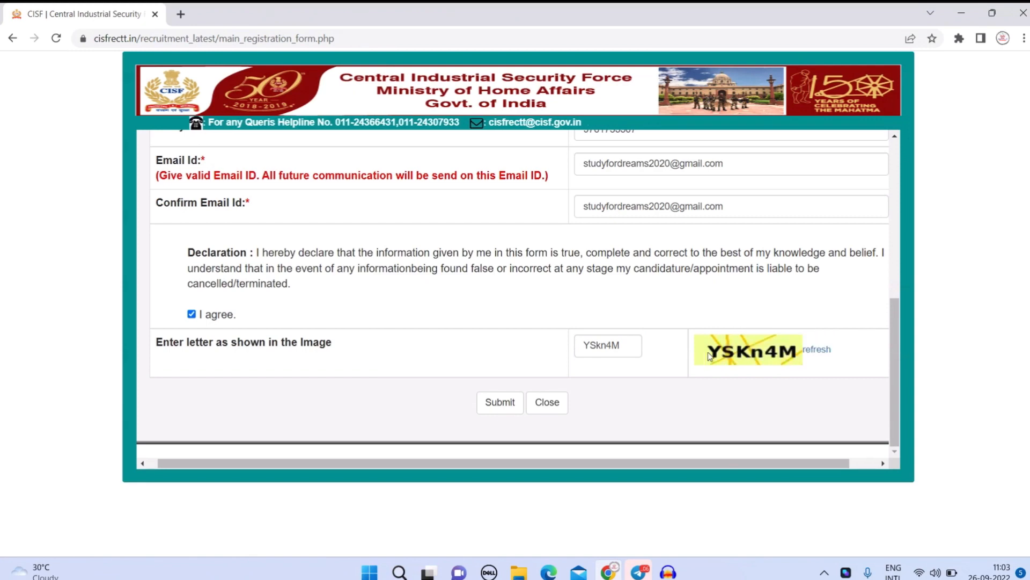
Submit and confirm the registration, note the registration ID details, then continue to Login.
left_click(506, 406)
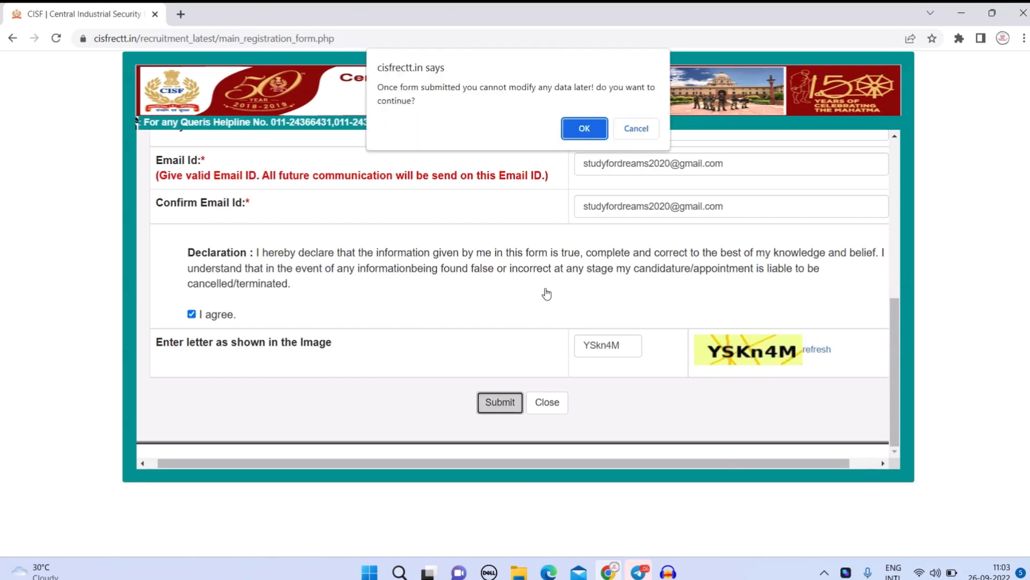
left_click(583, 130)
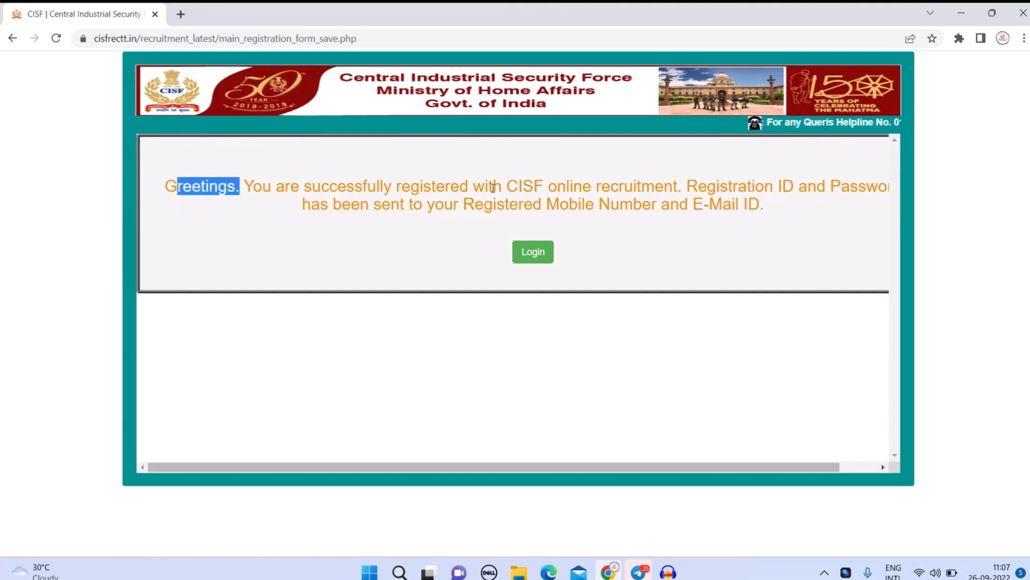
left_click_drag(666, 187, 774, 188)
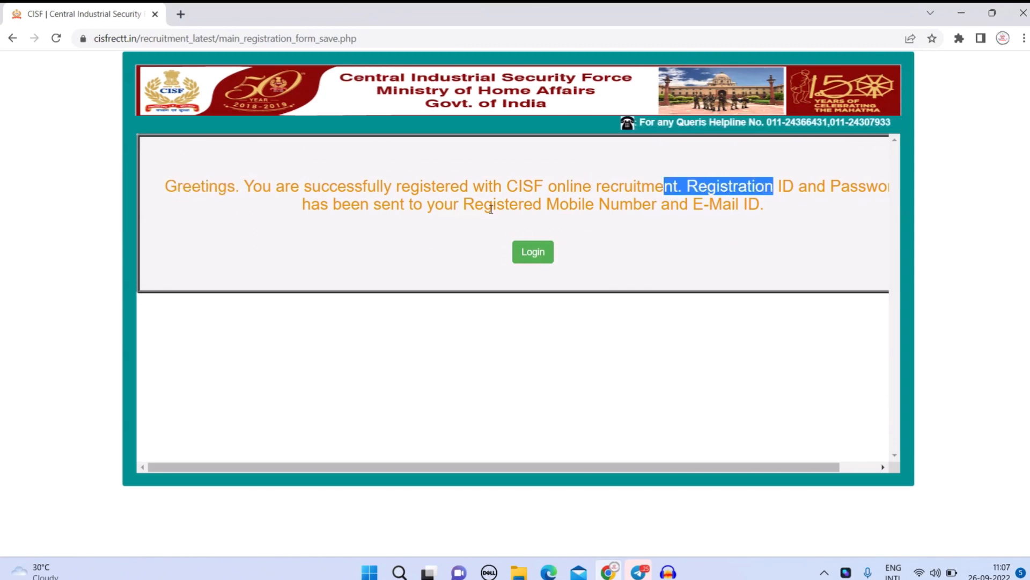
left_click_drag(485, 205, 654, 209)
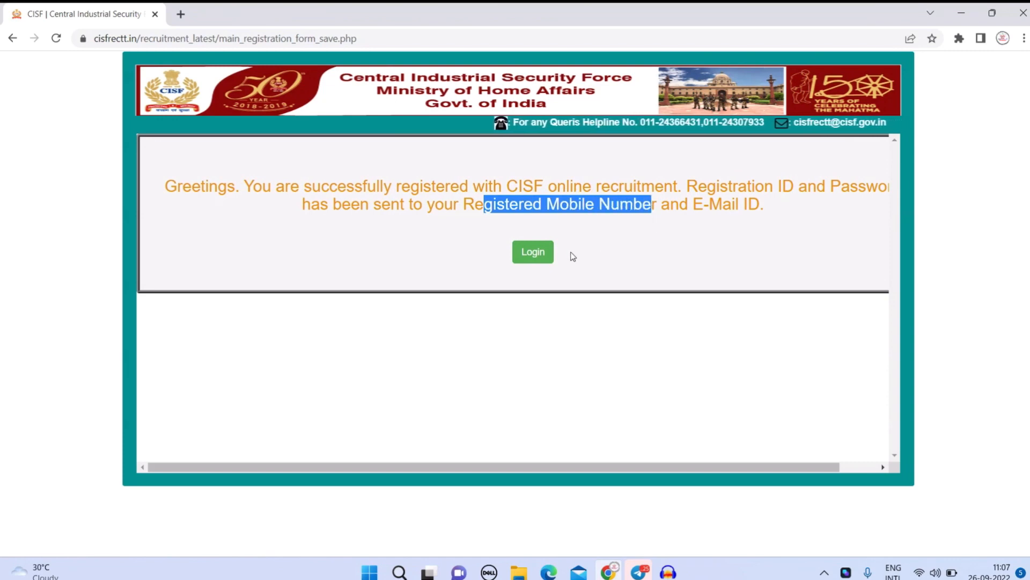
left_click(547, 257)
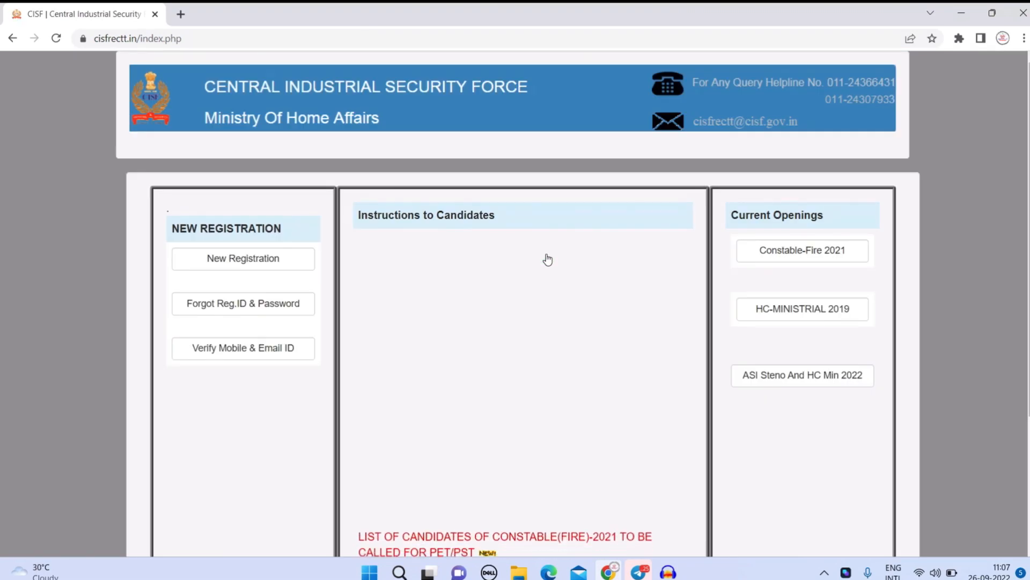
Open the ASI Steno And HC Min 2022 login and clear the prefilled registration number.
scroll(549, 260, "down", 2)
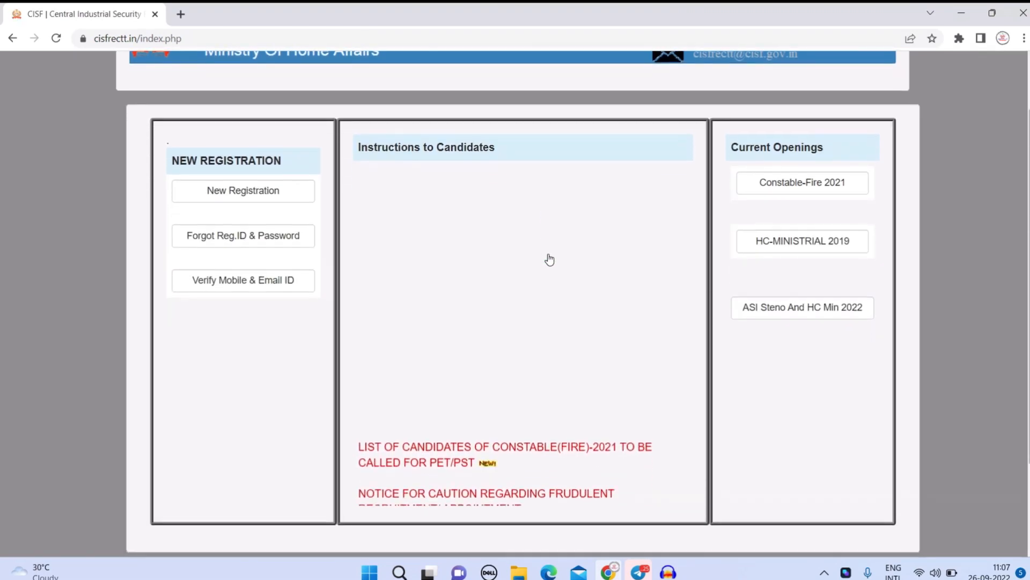
left_click(782, 308)
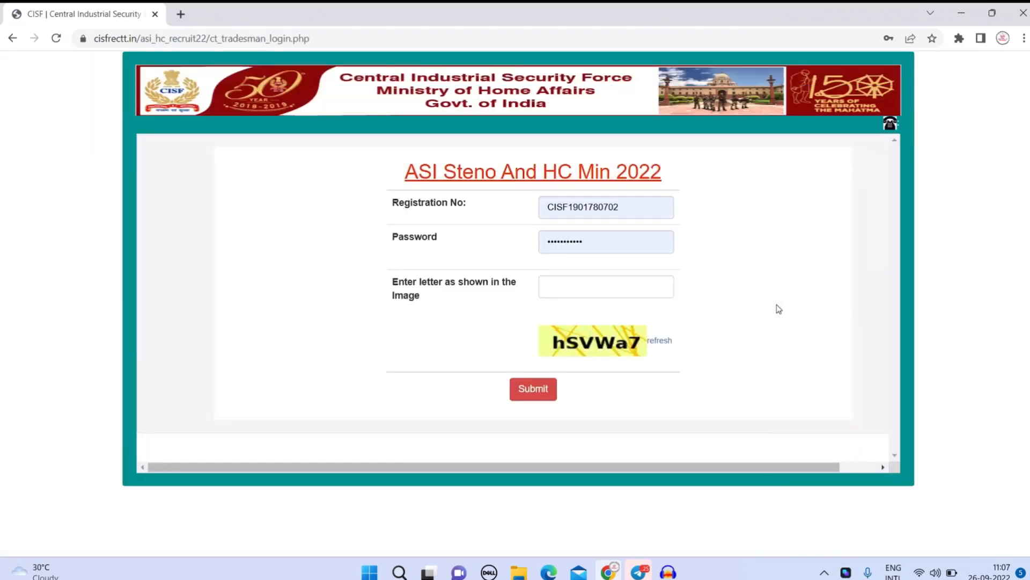
double_click(642, 207)
key("BackSpace")
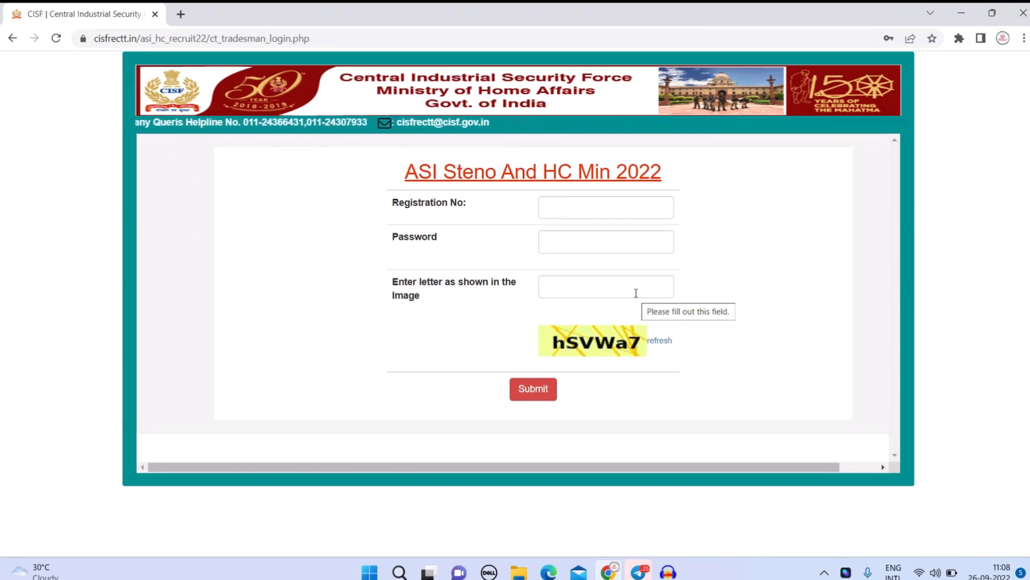
left_click(582, 209)
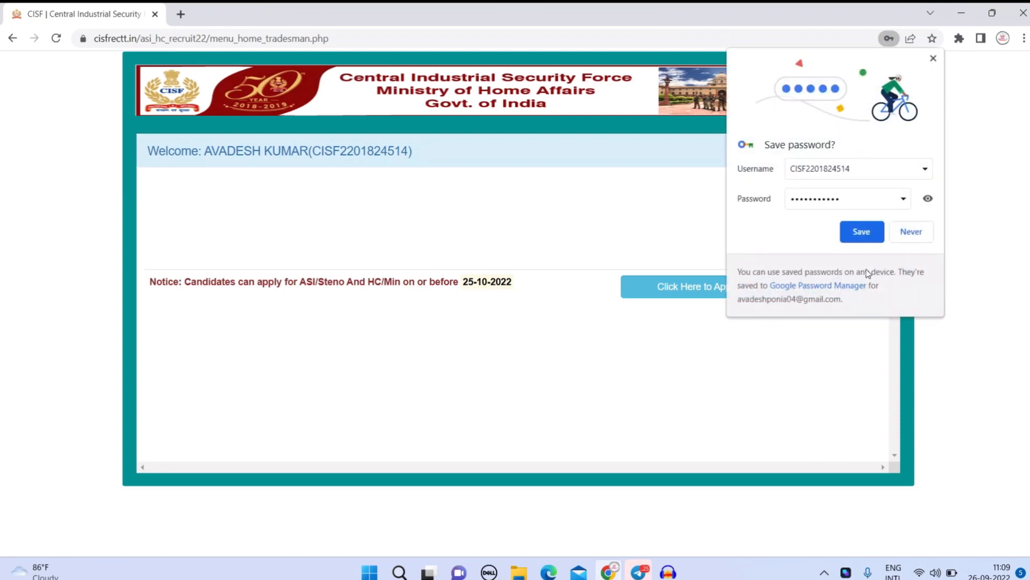
Dismiss the save-password prompt, start the application (deadline 25-10-2022), and continue past the instructions.
left_click(874, 237)
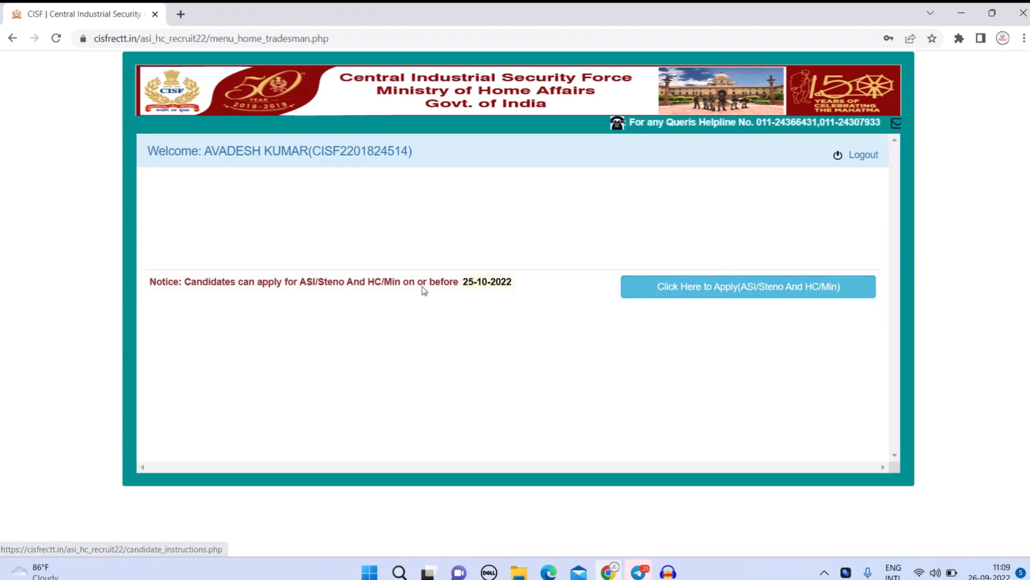
left_click_drag(423, 281, 517, 284)
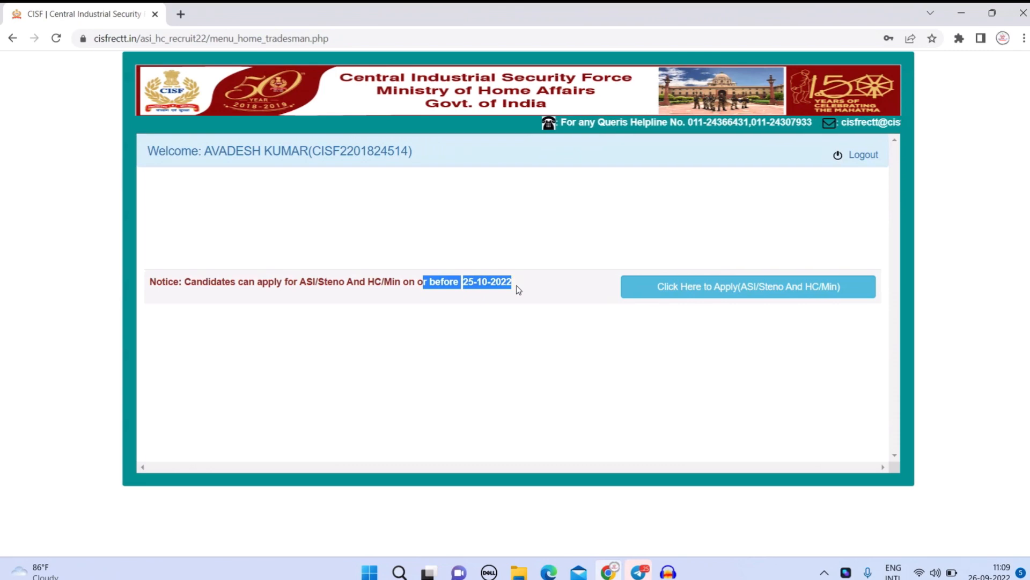
left_click(706, 288)
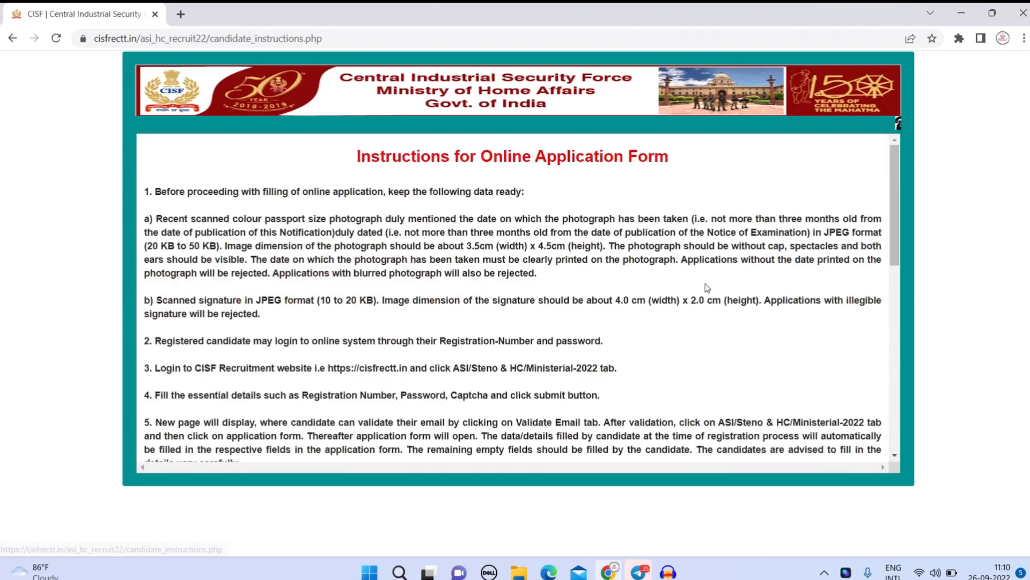
scroll(706, 288, "down", 2)
scroll(706, 288, "down", 6)
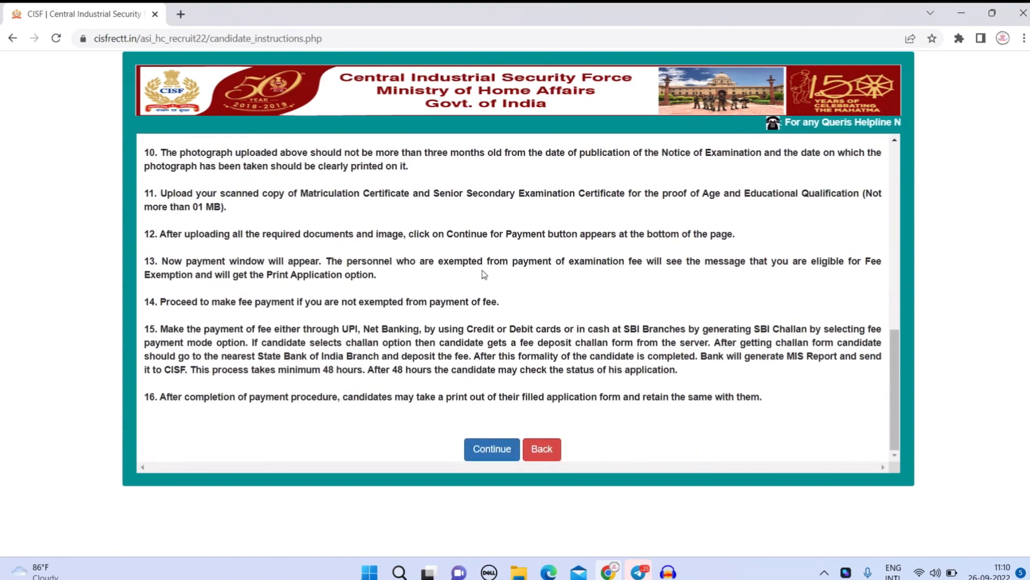
left_click(492, 448)
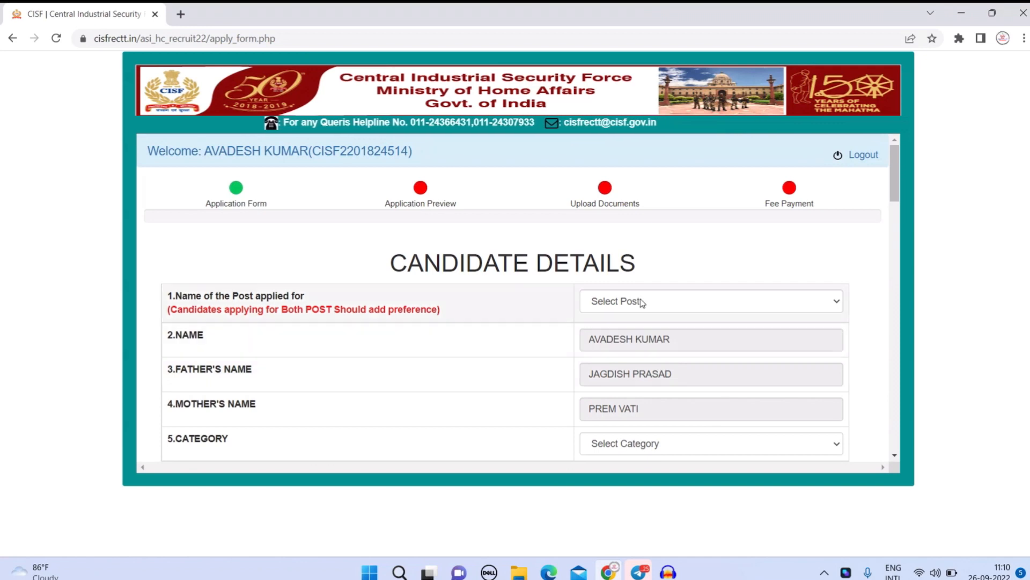
Set Name of the Post to BOTH.
left_click_drag(250, 296, 426, 310)
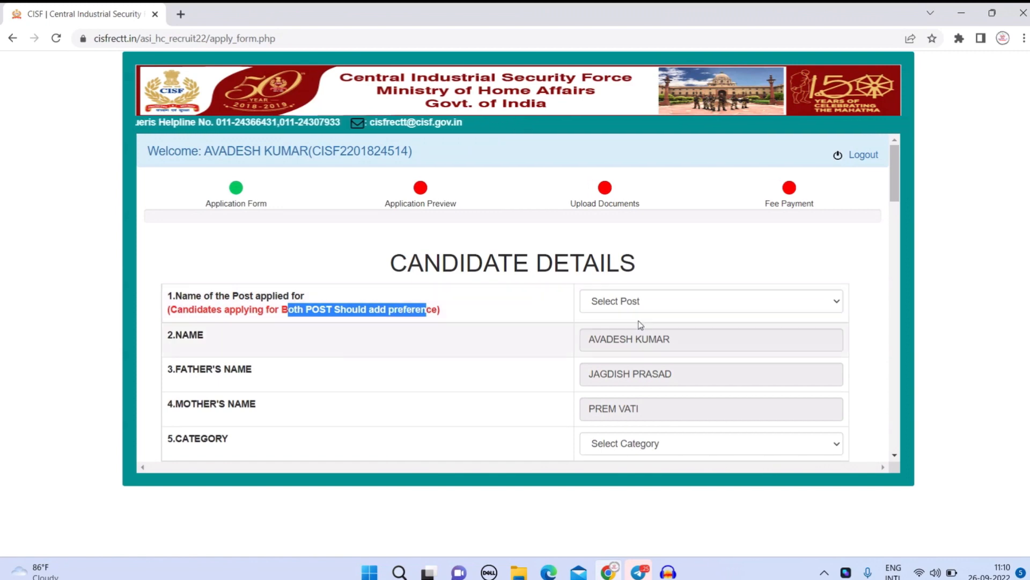
left_click(655, 307)
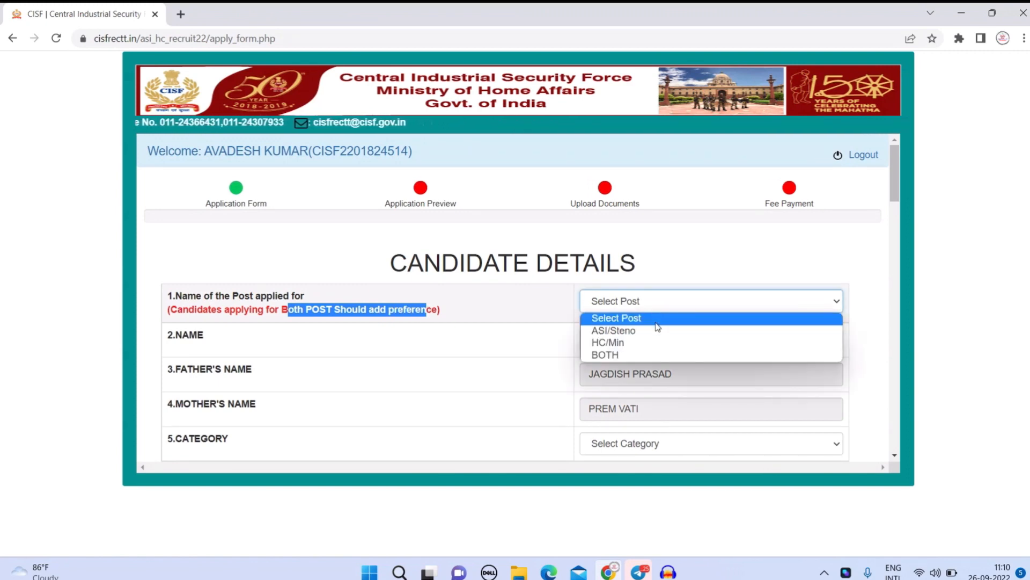
left_click(652, 339)
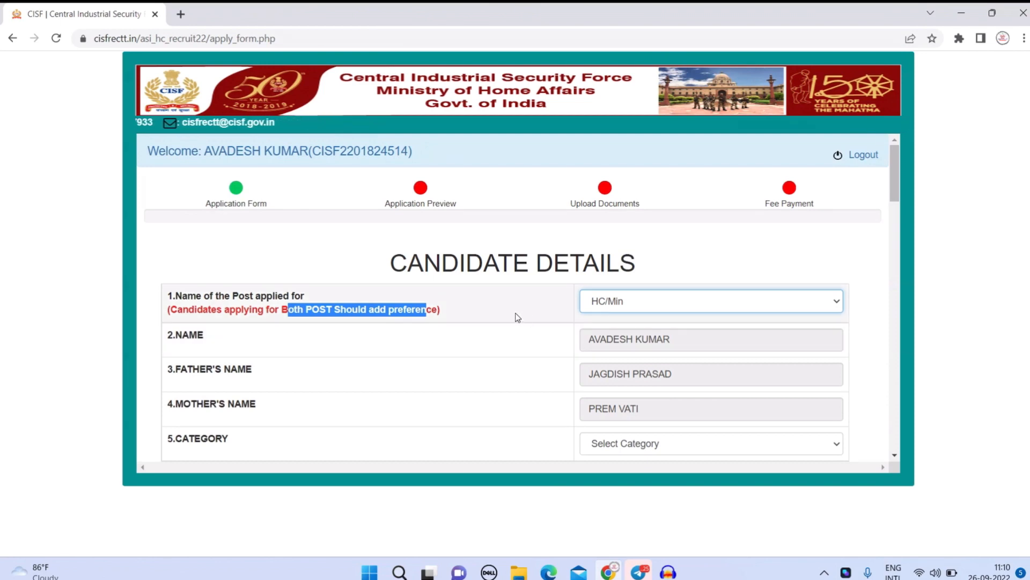
left_click(629, 300)
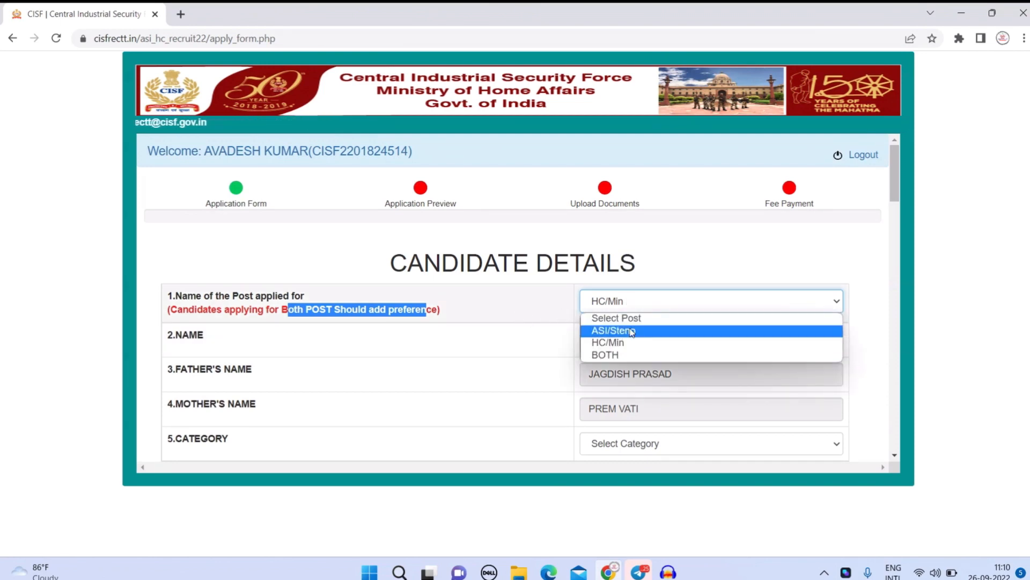
left_click(631, 329)
left_click(626, 311)
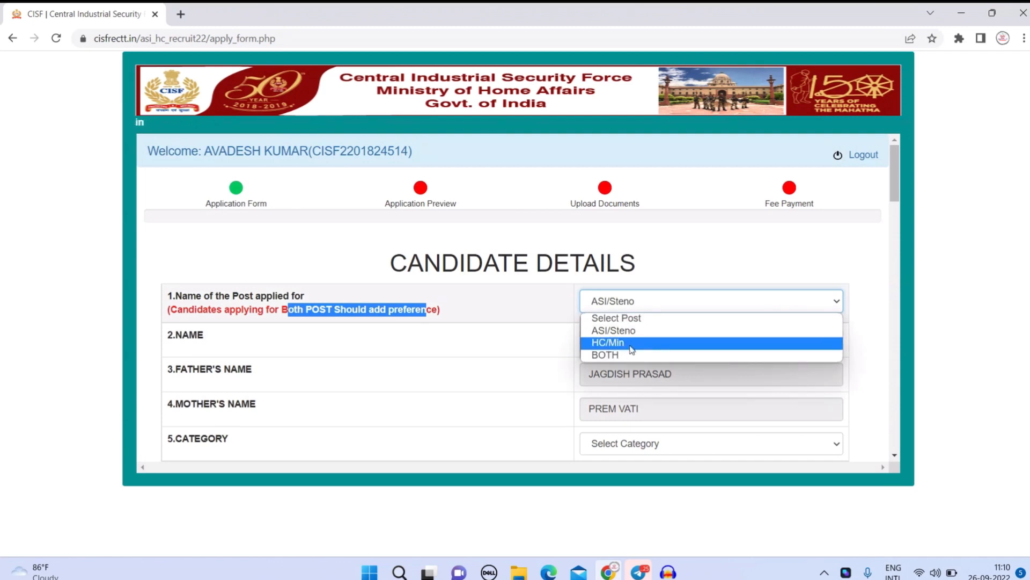
left_click(631, 351)
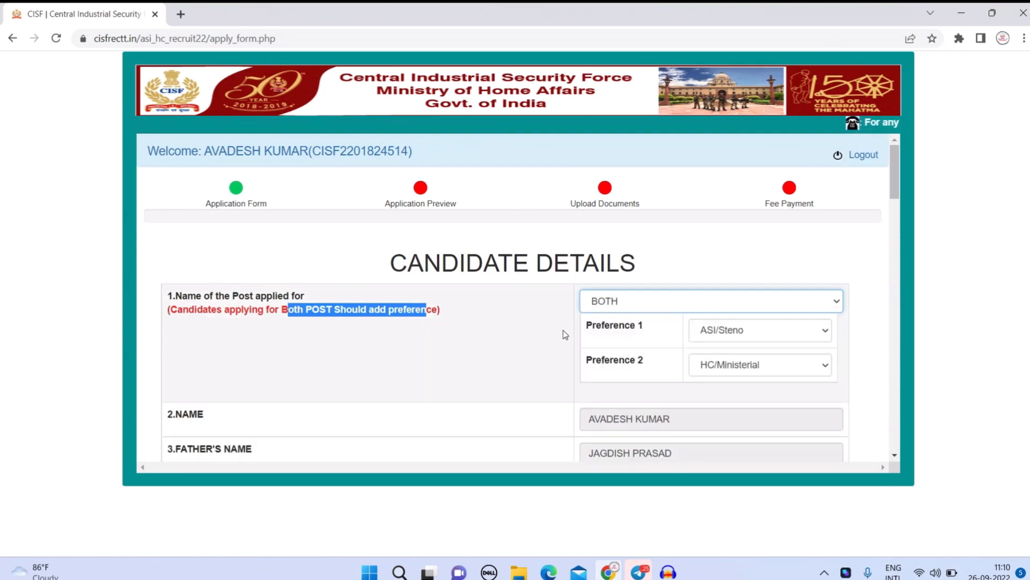
Make HC/Ministerial the first preference, leaving ASI/Steno second.
left_click(750, 337)
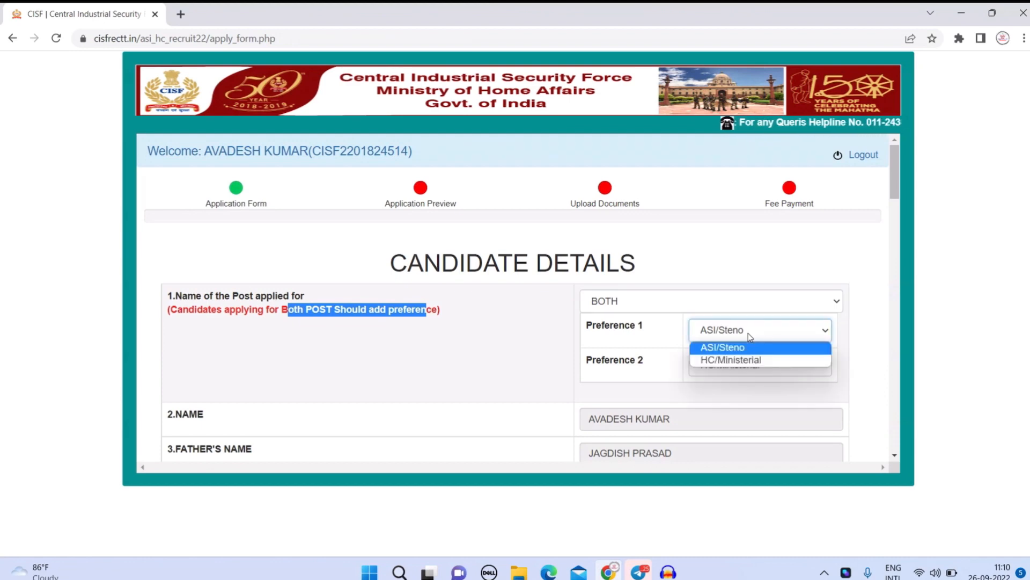
left_click(755, 360)
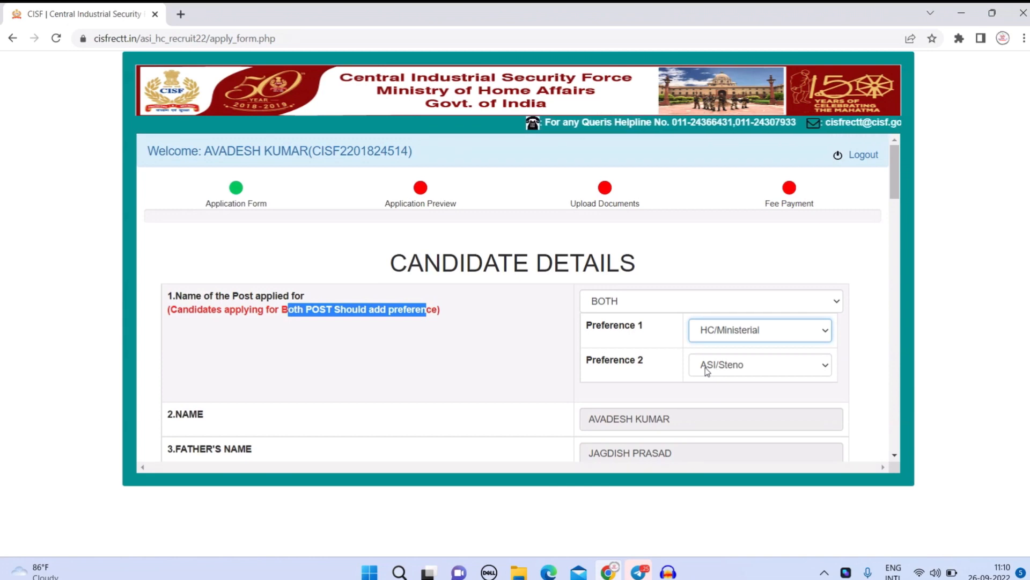
left_click(734, 334)
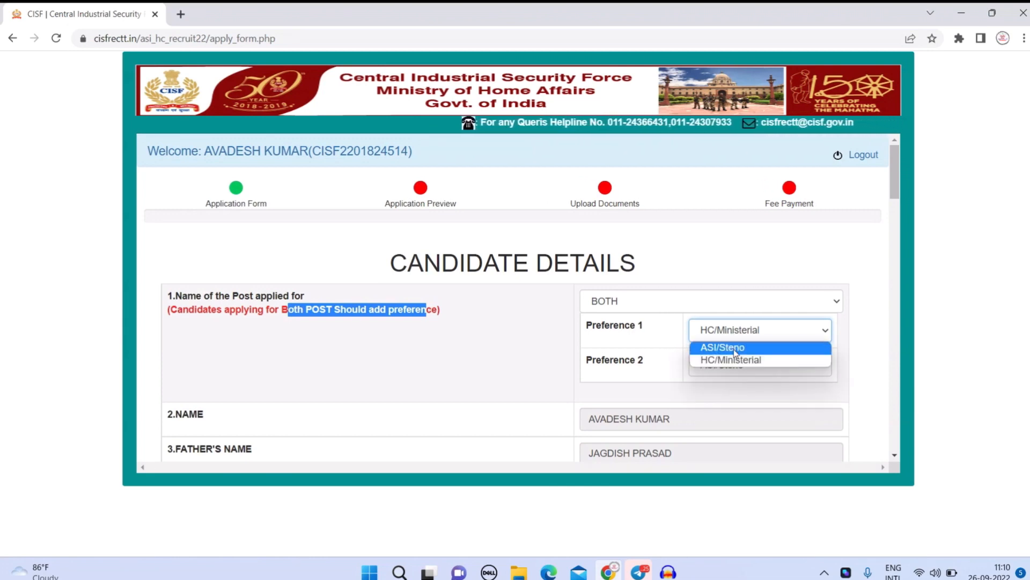
left_click(735, 345)
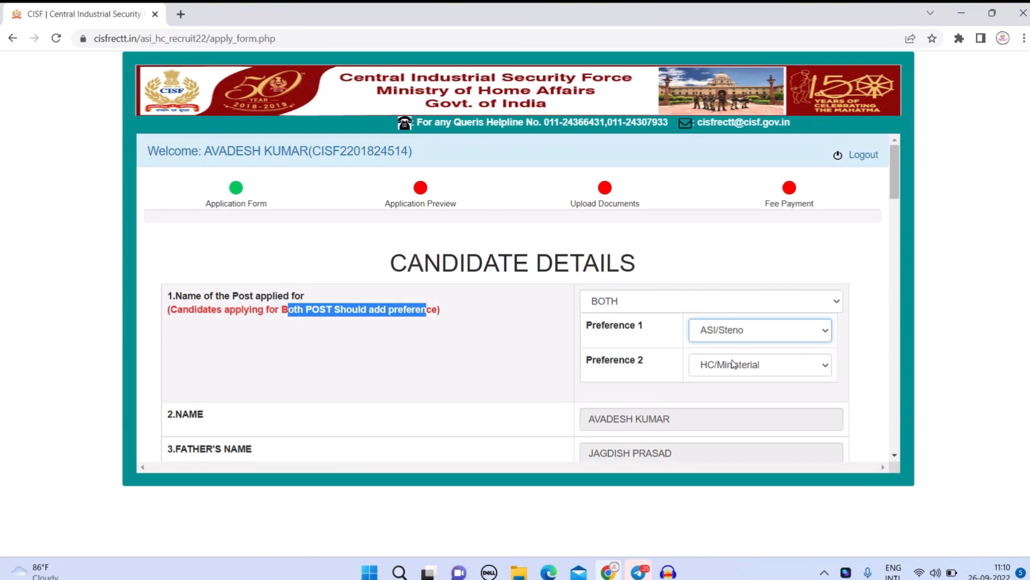
left_click(737, 334)
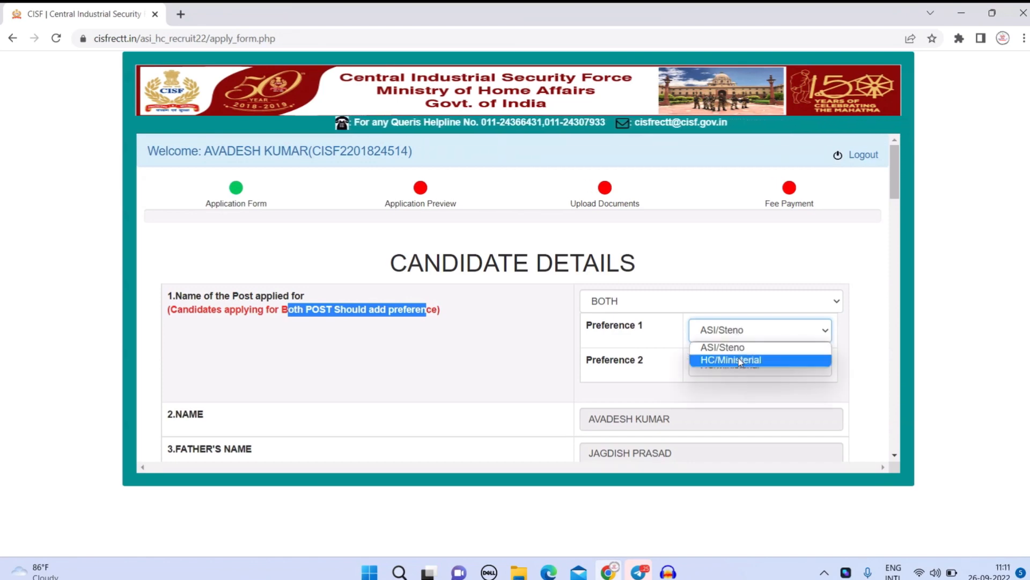
left_click(738, 358)
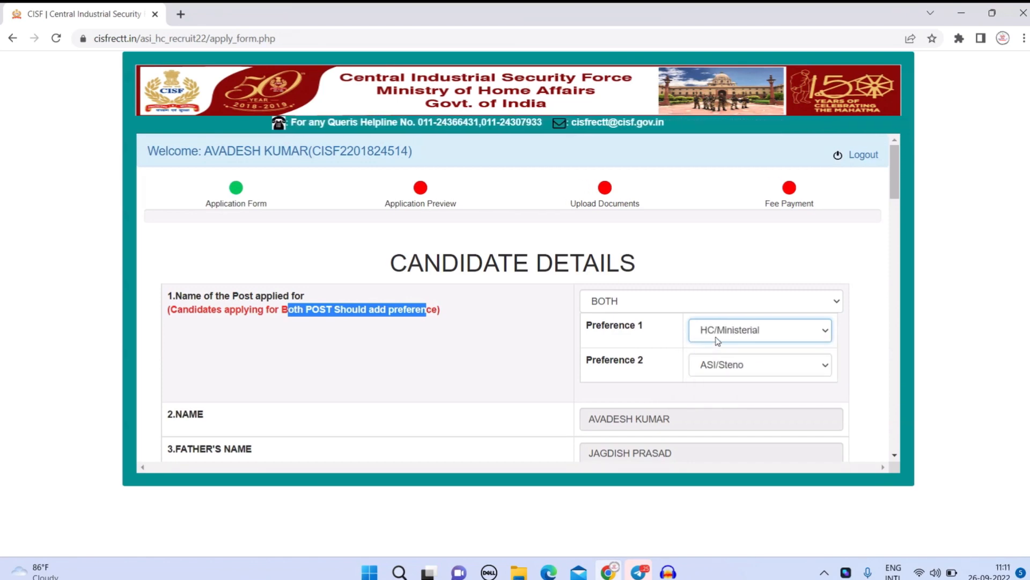
scroll(697, 295, "down", 3)
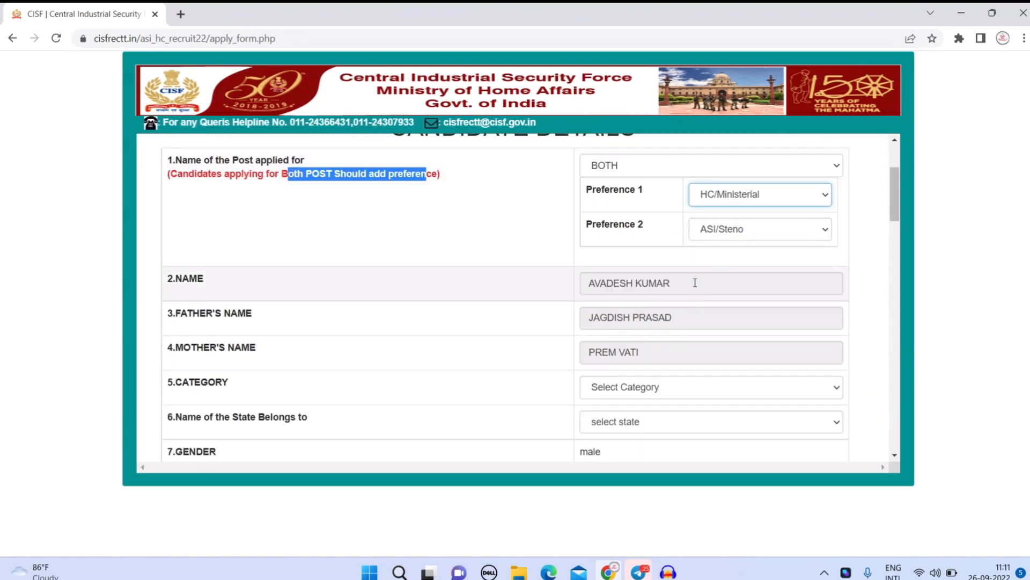
Choose category UR and home state UTTAR PRADESH.
scroll(688, 256, "down", 1)
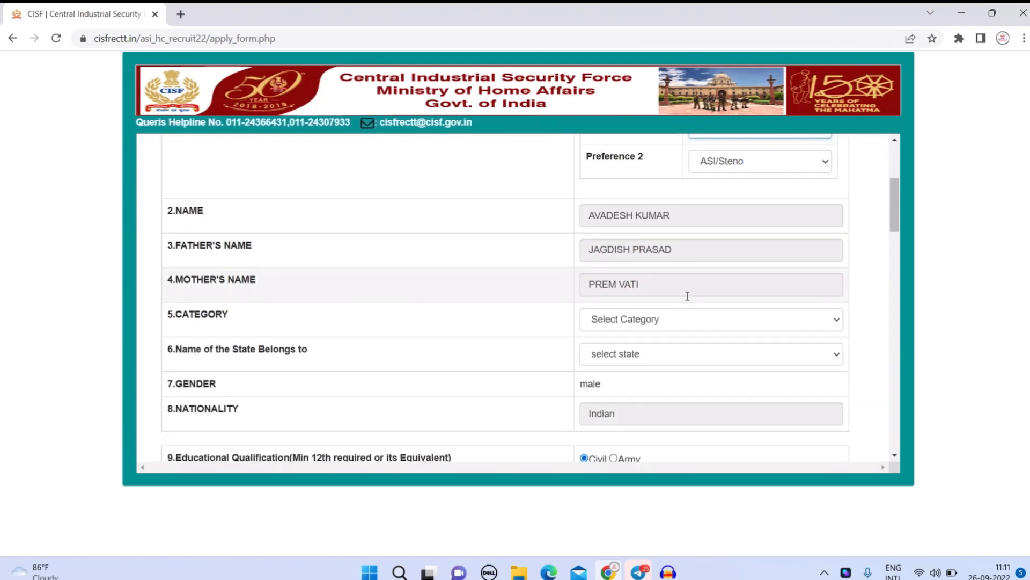
left_click(662, 319)
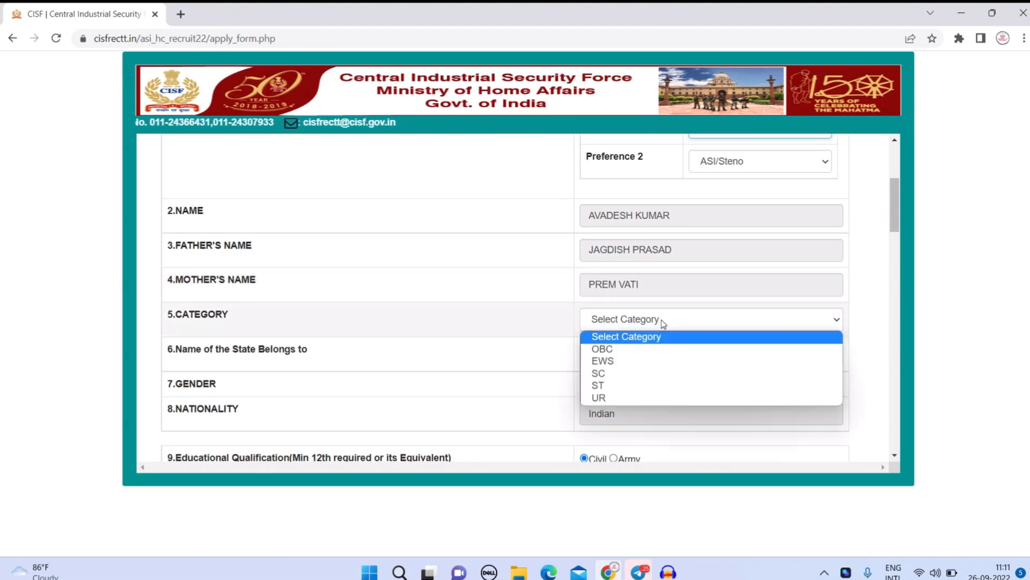
left_click(659, 398)
left_click(659, 350)
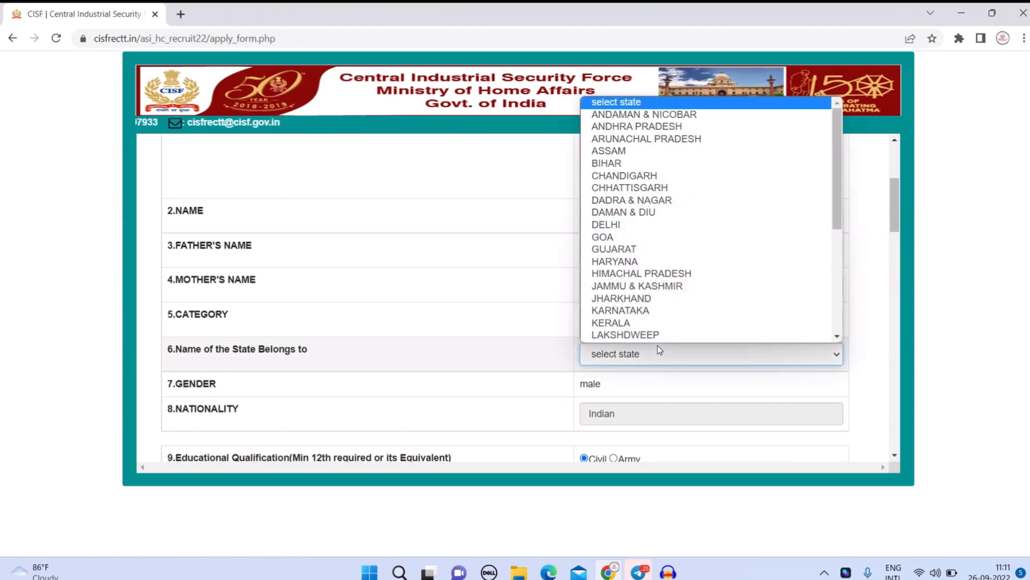
key("u")
key("Return")
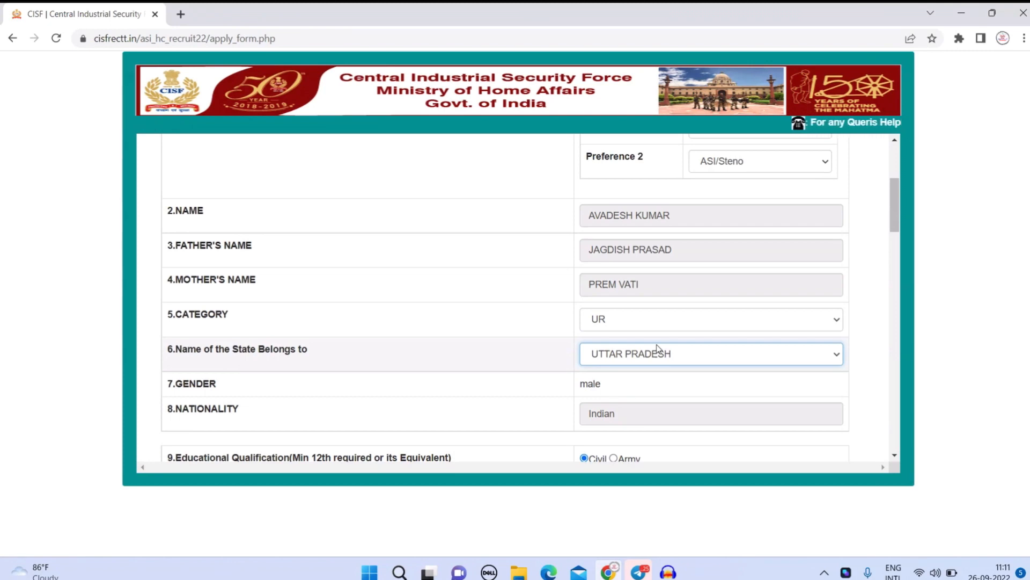
Set the qualification to 12th and the religion to Hindu.
scroll(657, 348, "down", 1)
scroll(657, 344, "down", 2)
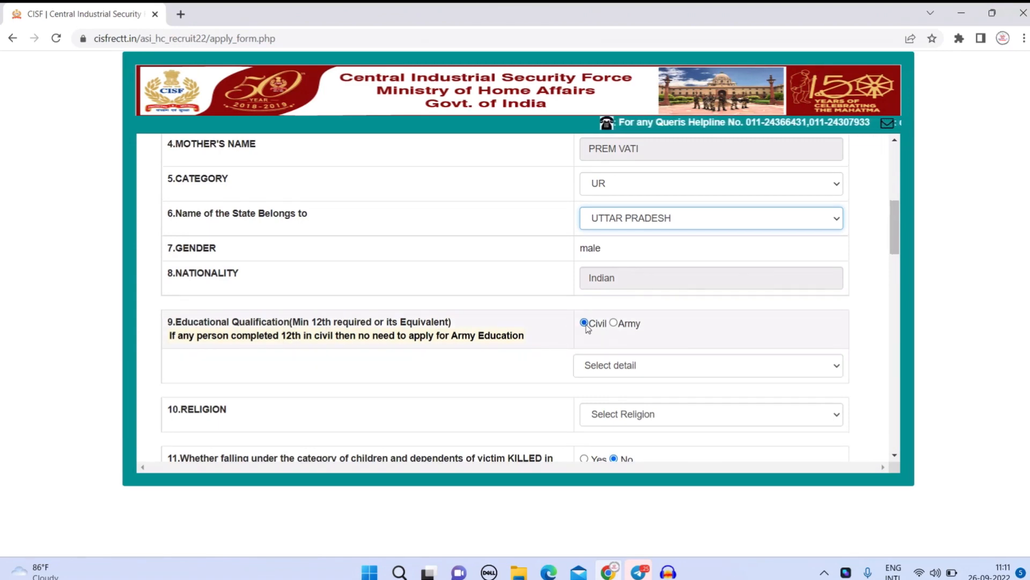
left_click(637, 364)
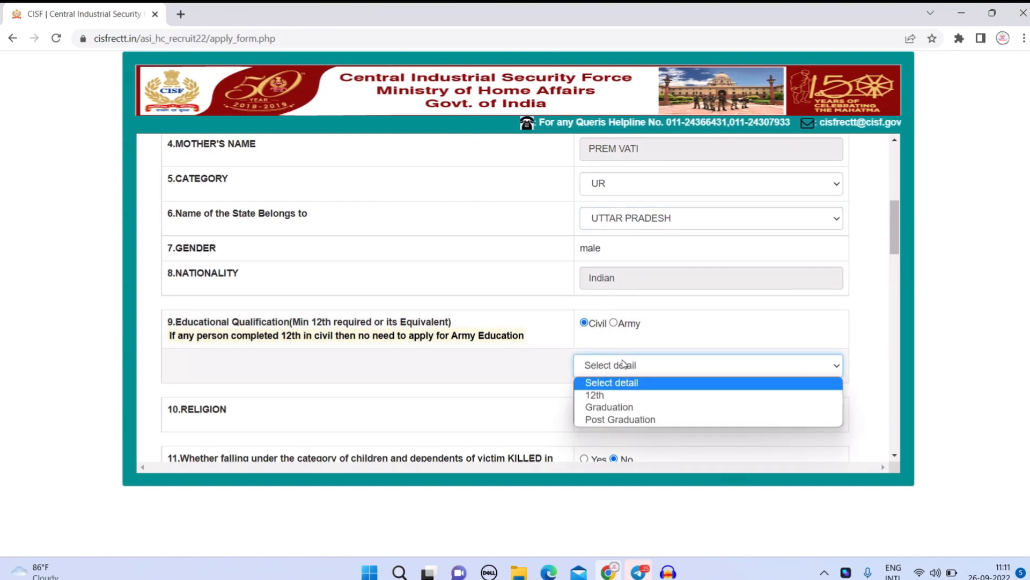
left_click(649, 396)
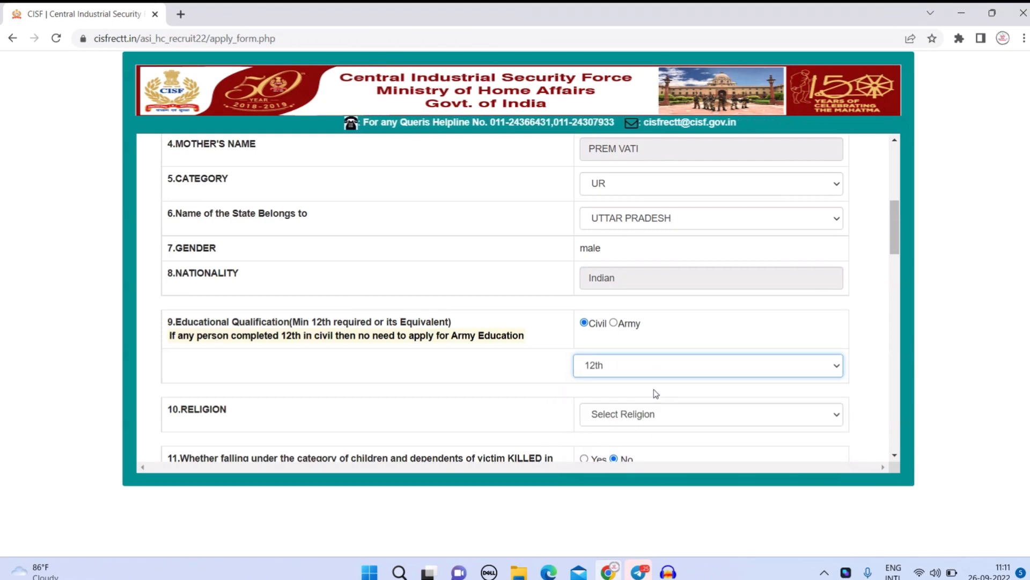
scroll(682, 382, "down", 1)
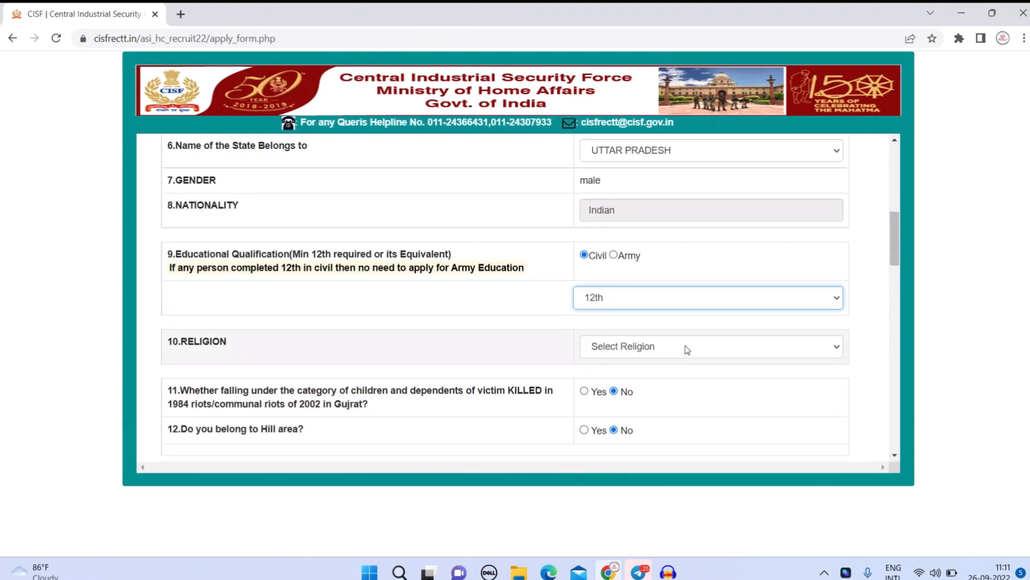
left_click(687, 348)
left_click(669, 376)
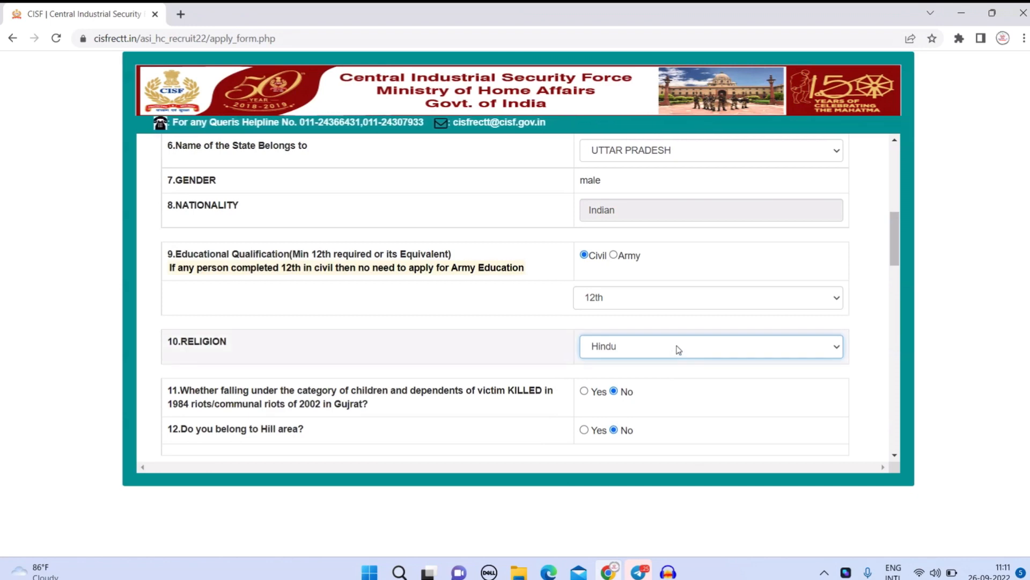
scroll(677, 348, "down", 1)
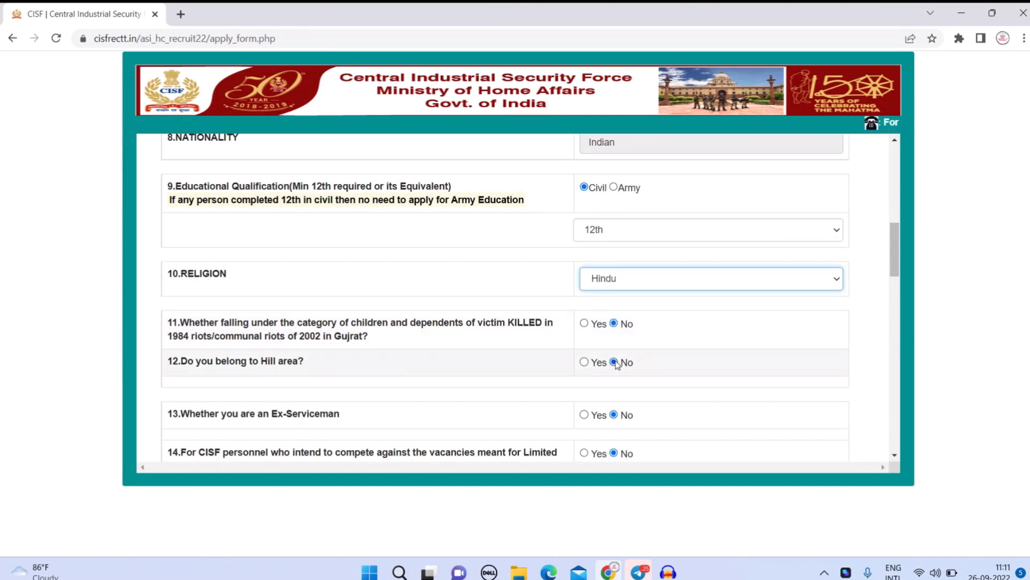
left_click_drag(302, 369, 274, 362)
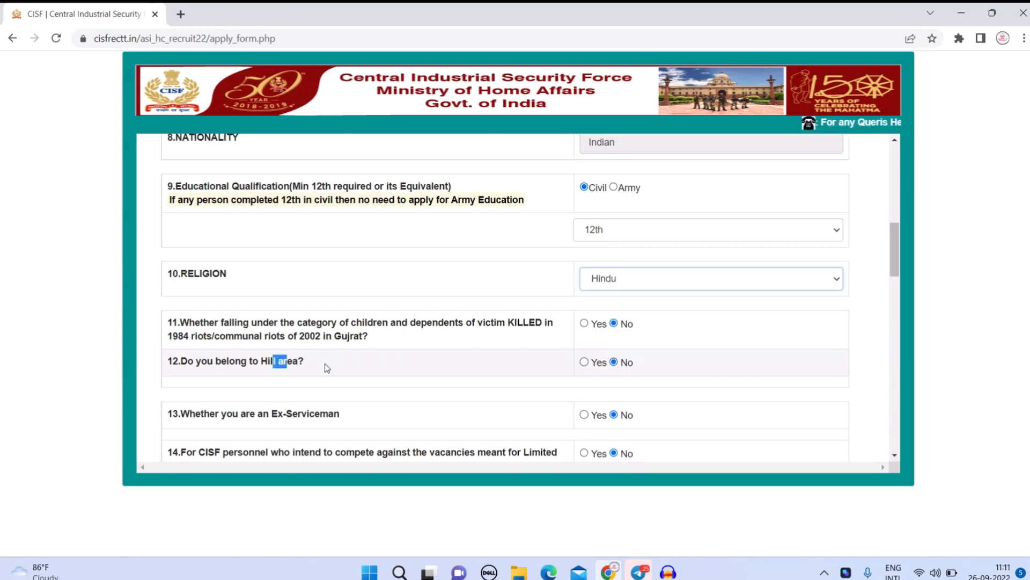
scroll(650, 370, "down", 1)
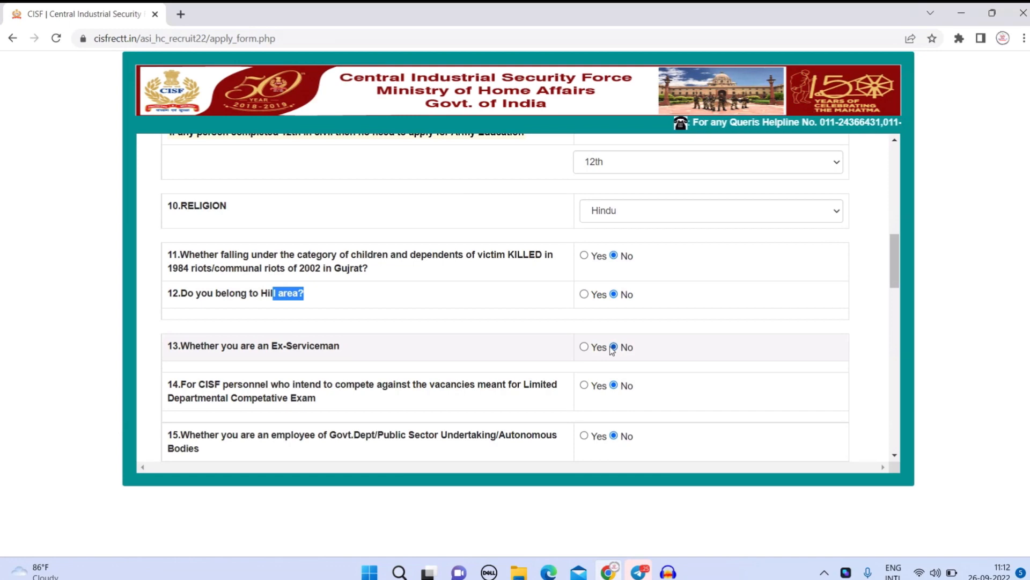
scroll(612, 351, "down", 1)
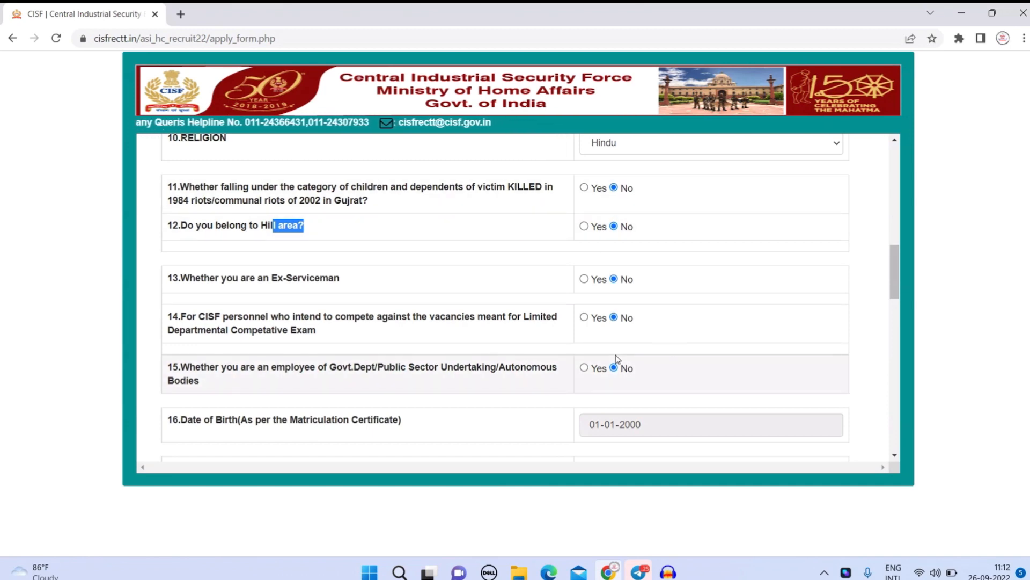
scroll(616, 355, "down", 5)
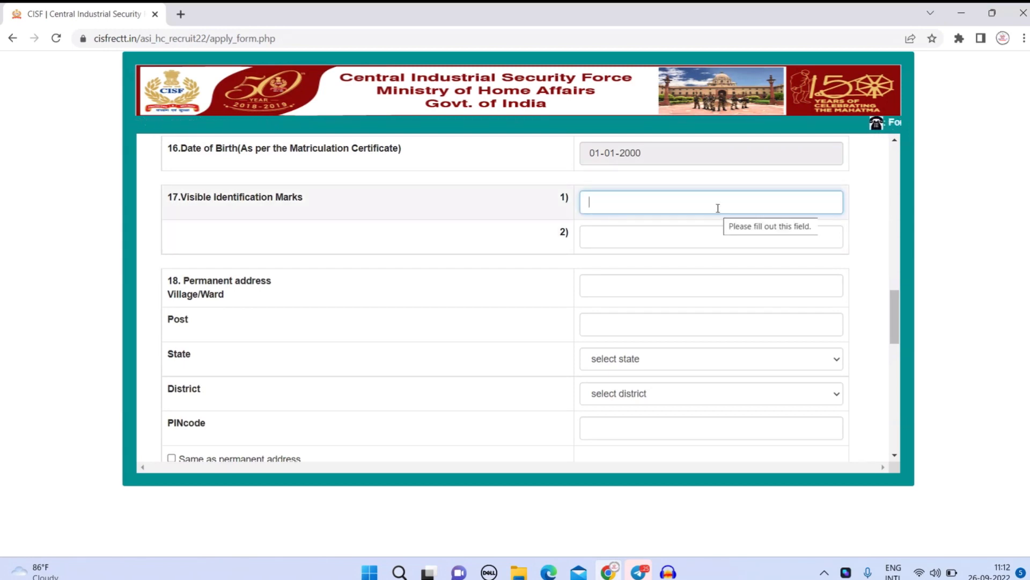
Enter identification marks 'a mole on chin' and 'a cut mark on right hand'.
type("a mole on chin")
key("Tab")
type("a cut mark on right hand")
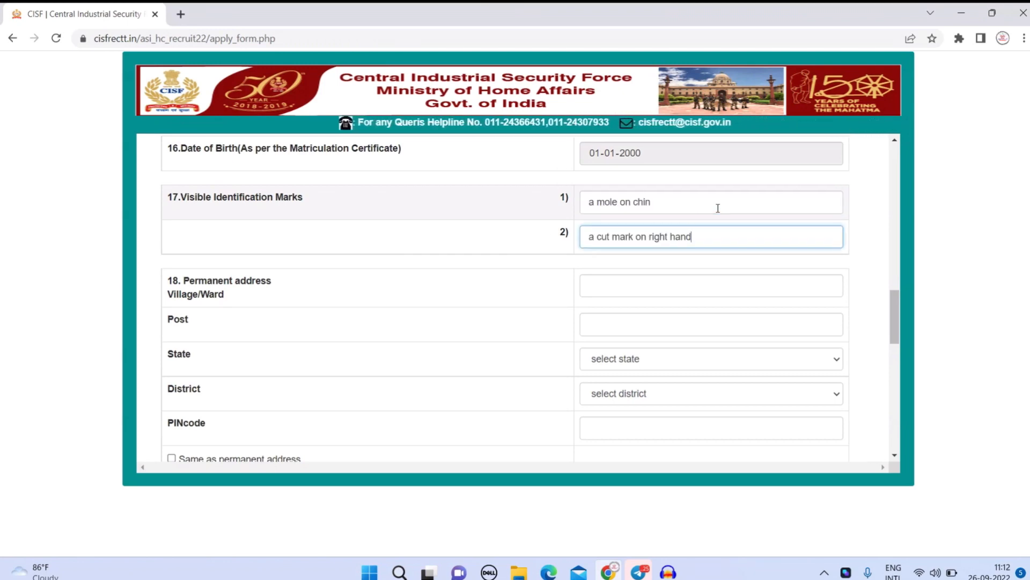
left_click(674, 288)
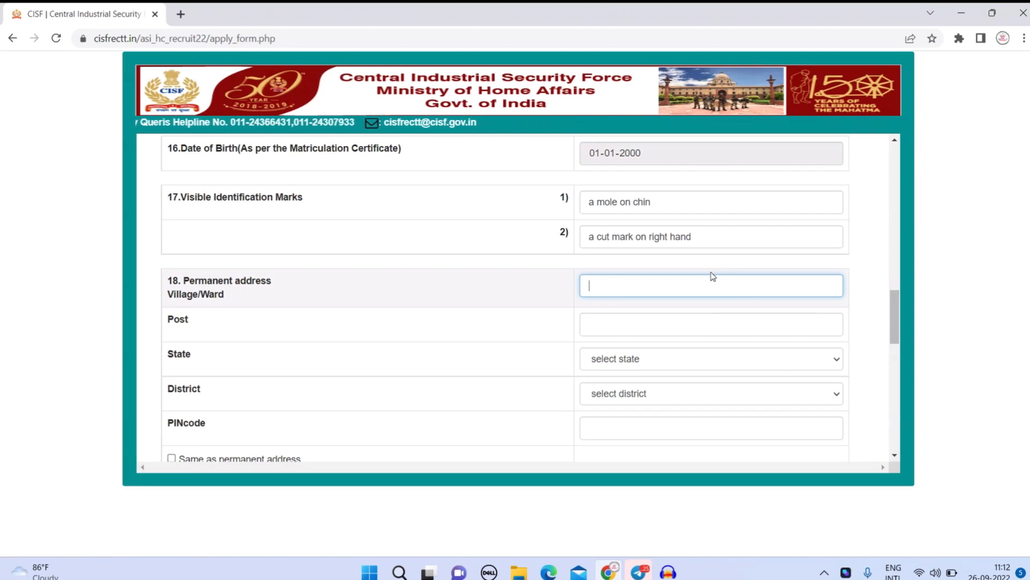
type("malthura")
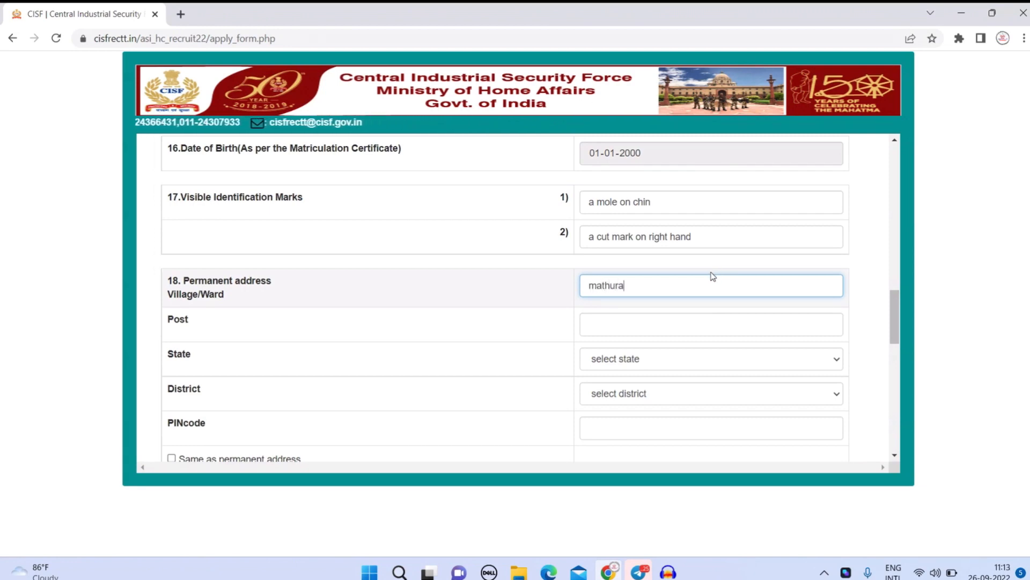
key("Tab")
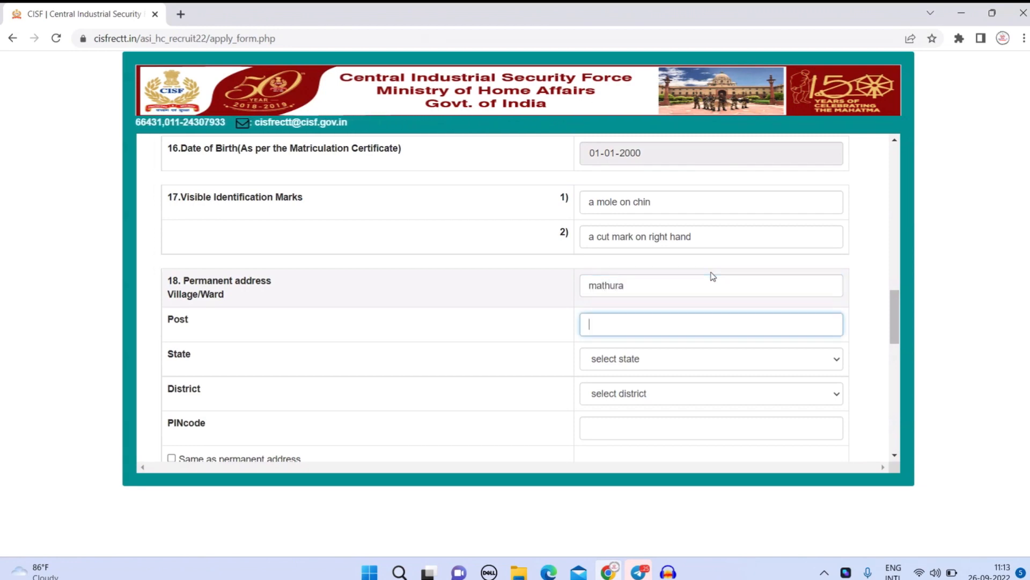
key("Tab")
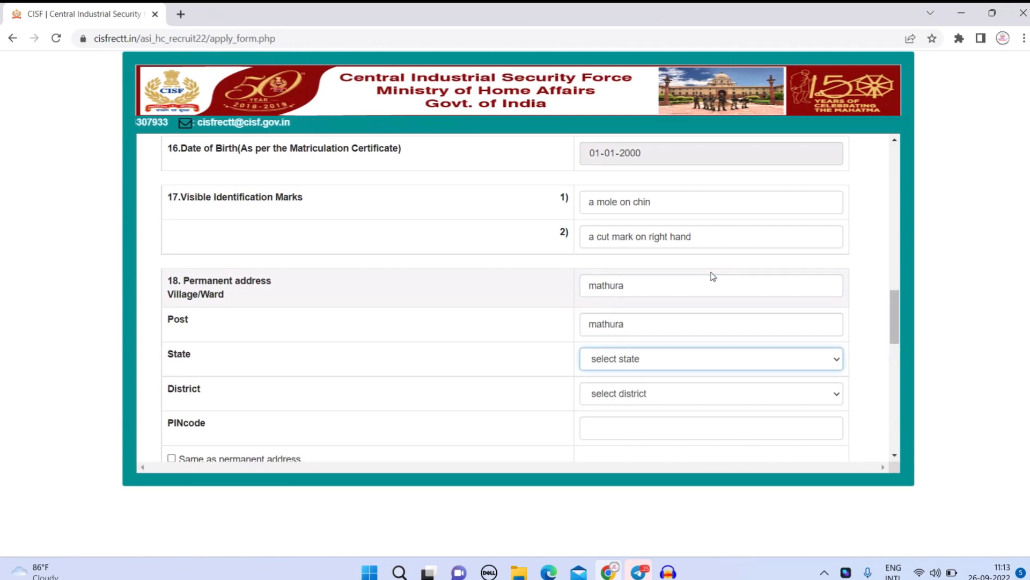
key("alt+Down")
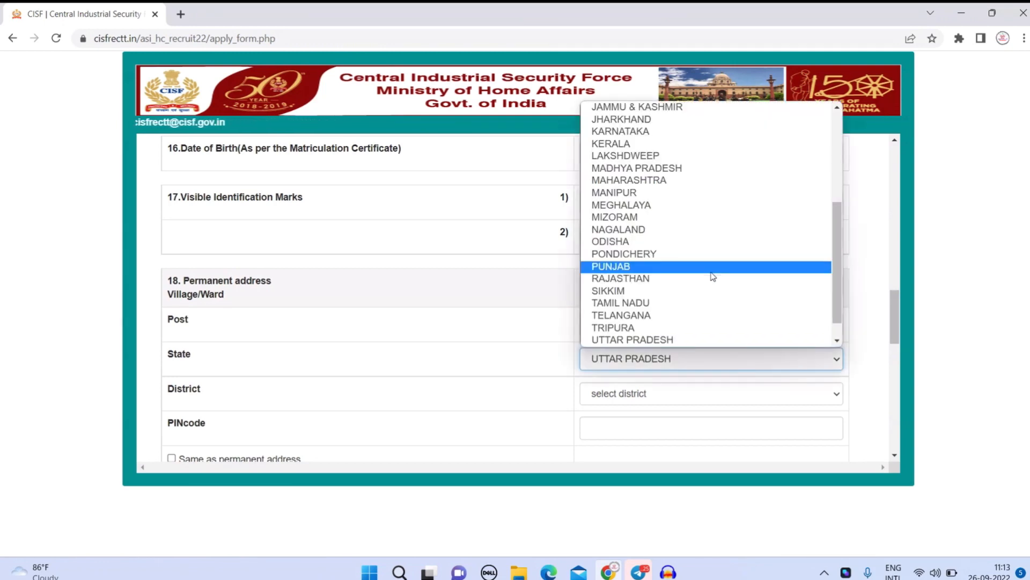
key("Down")
key("Down")
key("Down")
key("Down")
key("Down")
key("Down")
key("Return")
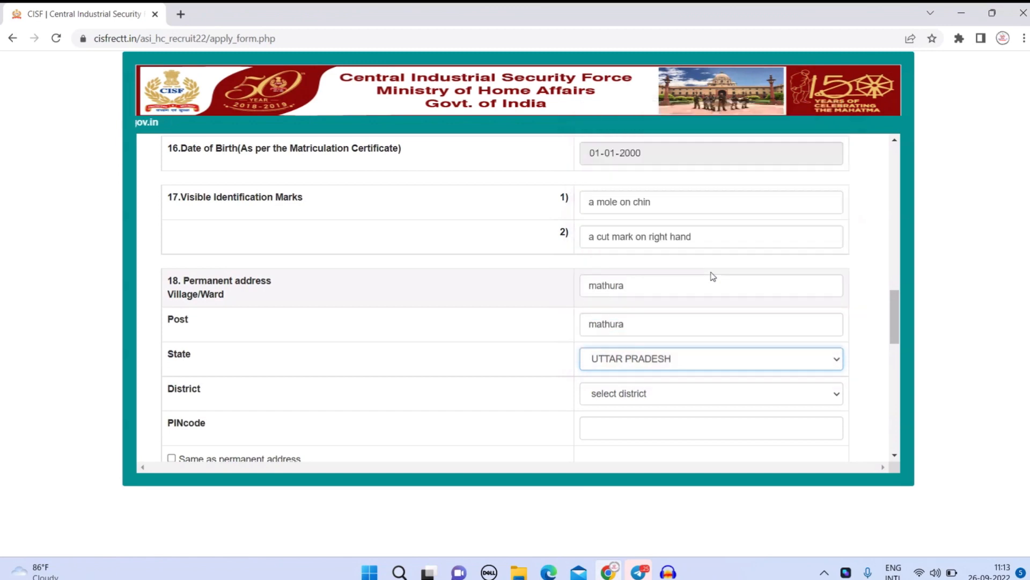
left_click(690, 395)
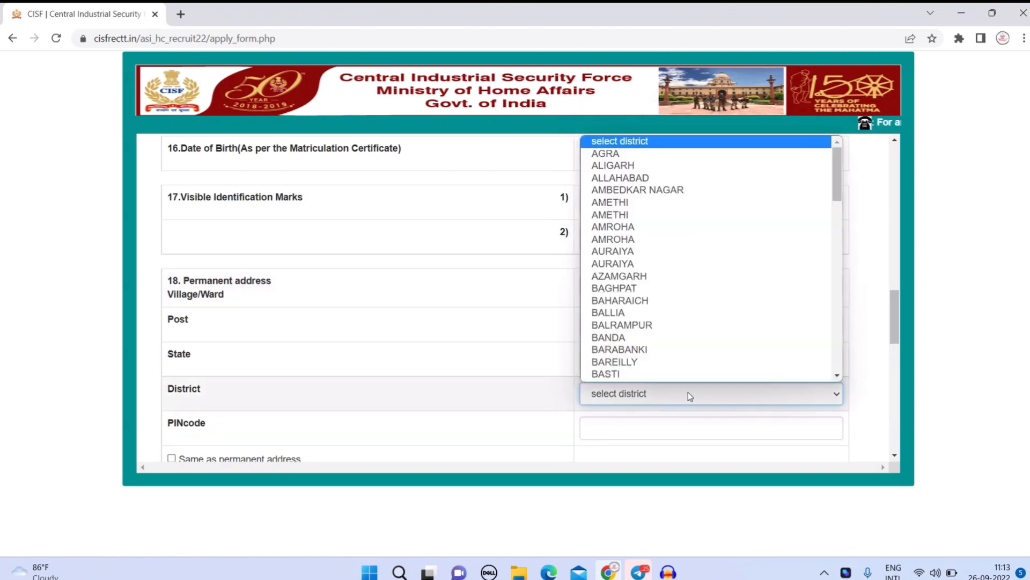
type("mat")
key("Return")
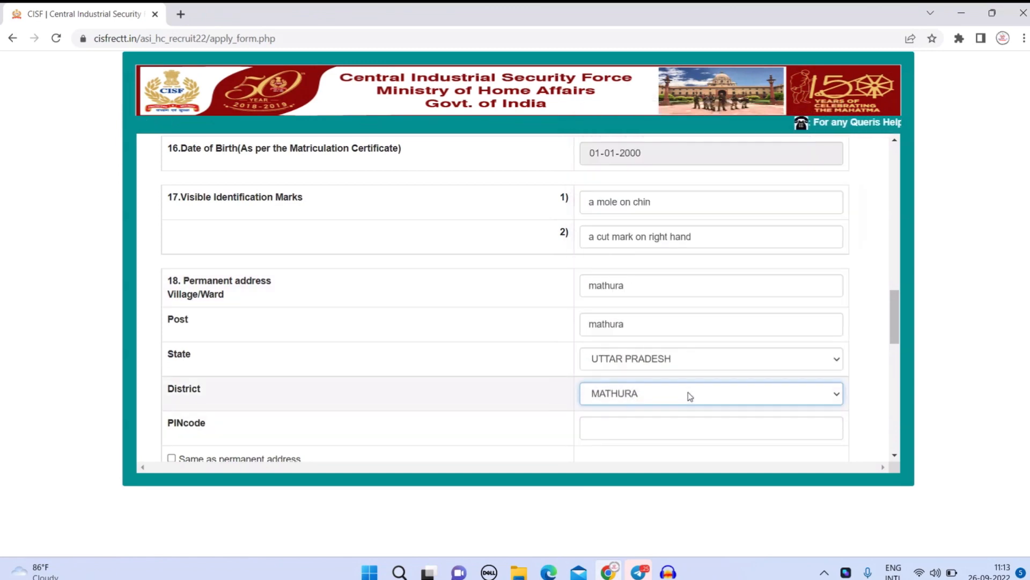
left_click(679, 430)
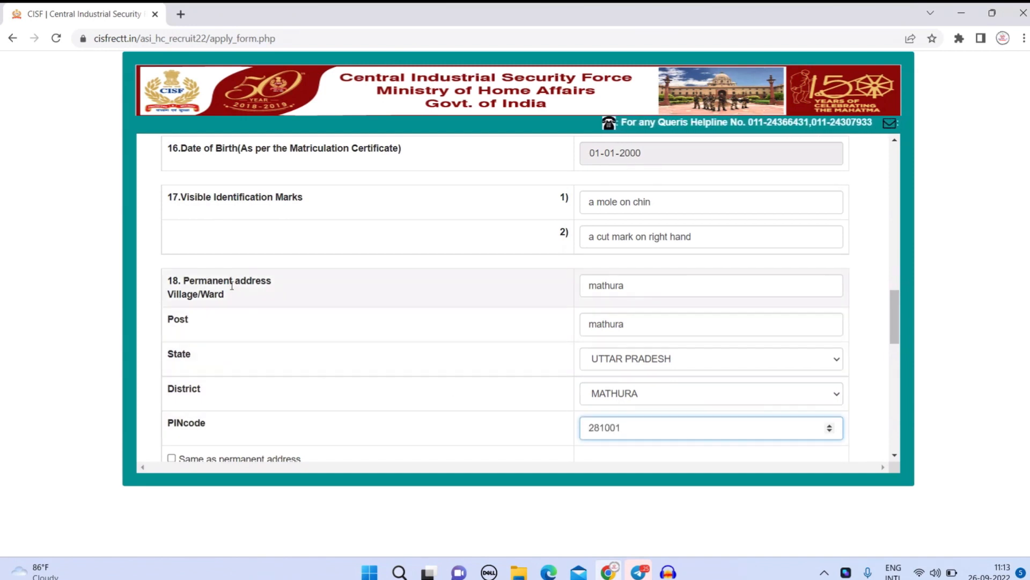
scroll(232, 286, "down", 1)
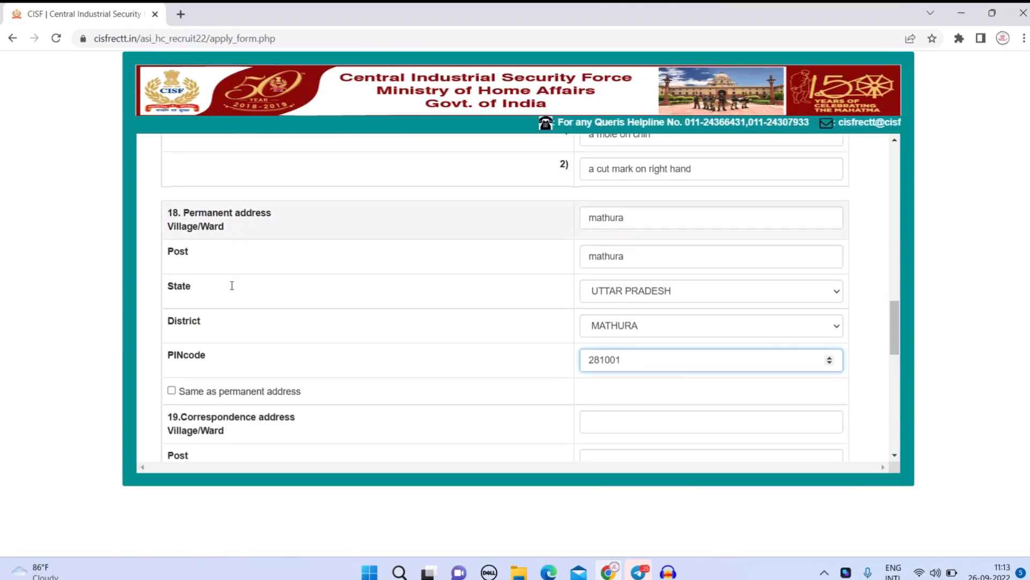
Toggle 'Same as permanent address' for the correspondence address, then scroll down to the email and ID card questions.
left_click(193, 393)
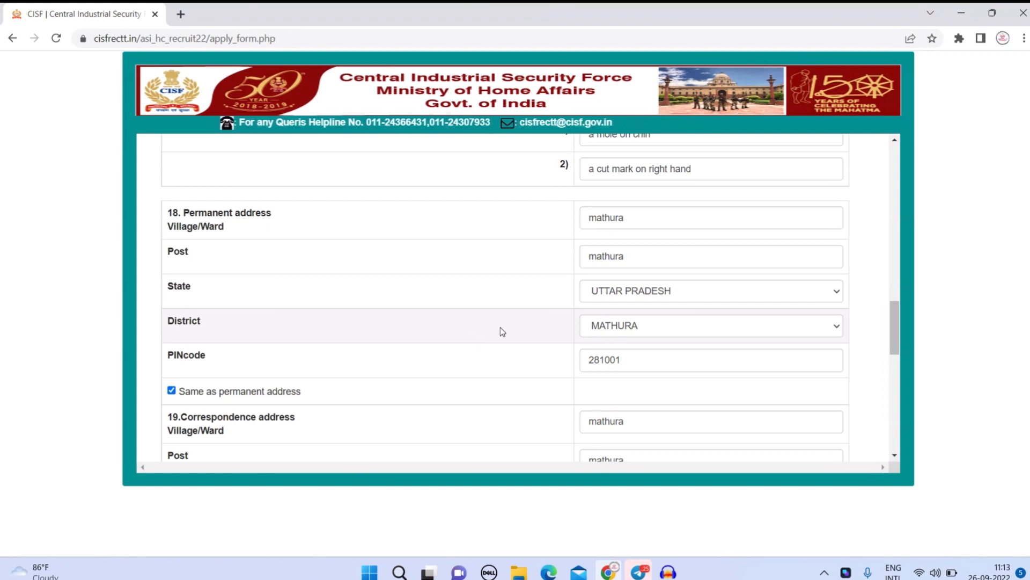
left_click(172, 390)
scroll(295, 340, "down", 1)
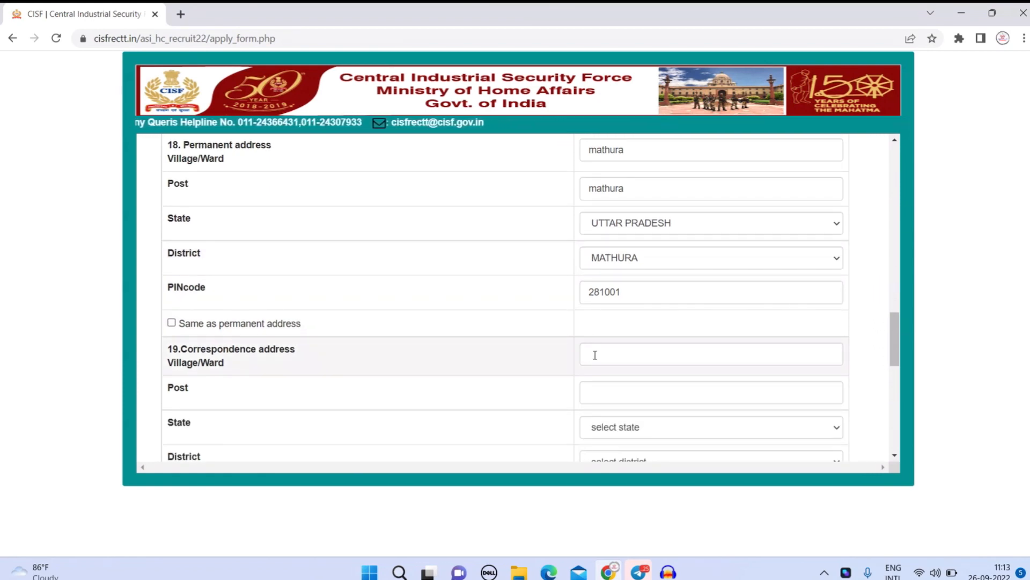
scroll(595, 353, "down", 1)
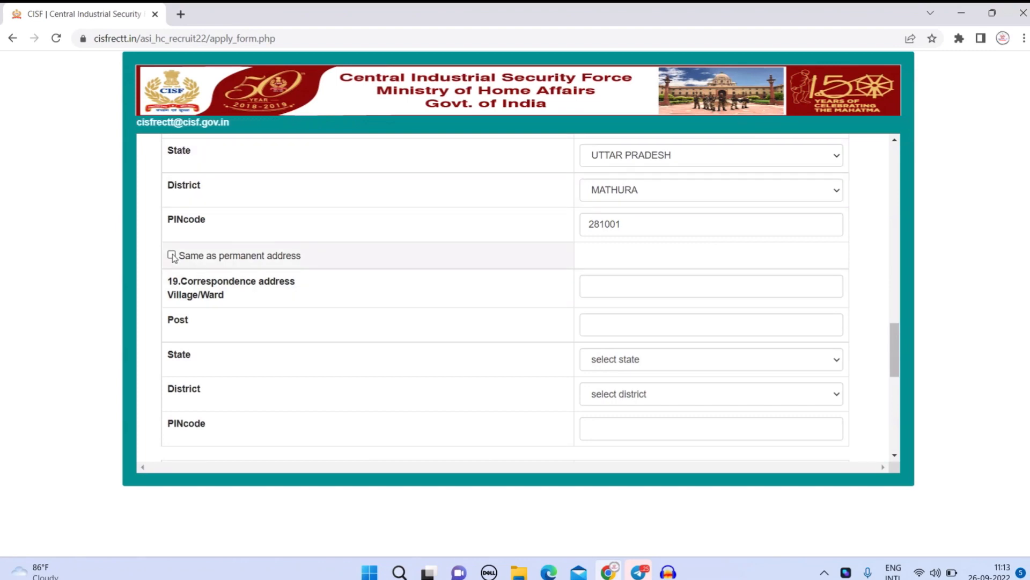
scroll(483, 260, "down", 7)
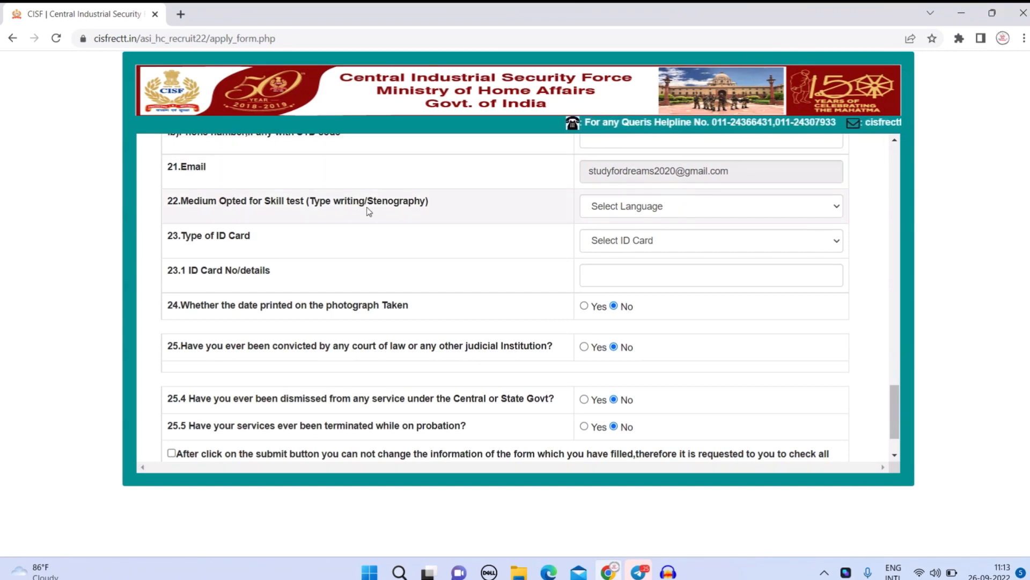
Choose English as skill test medium and Driving License as ID card type, entering the licence number.
left_click(629, 207)
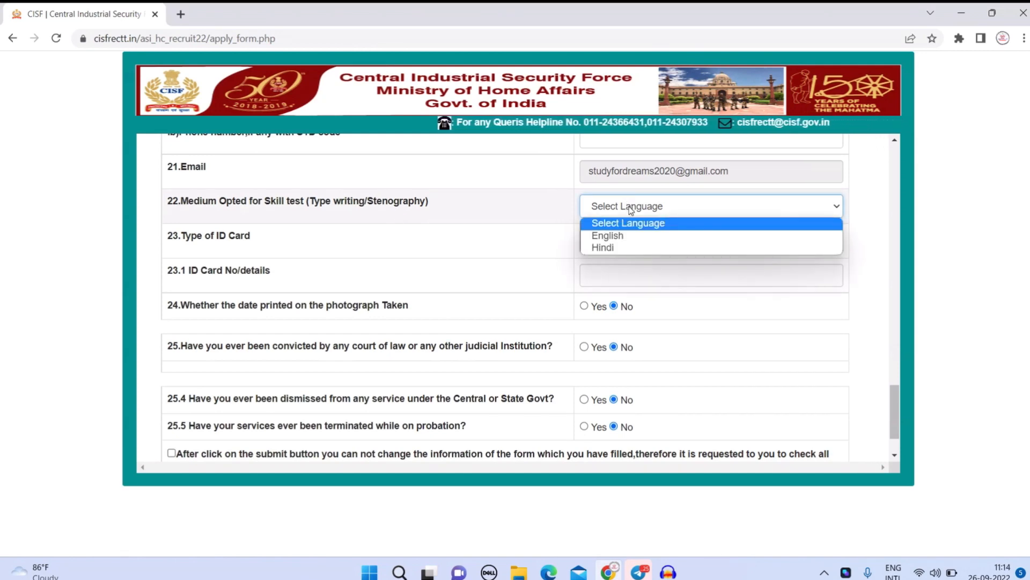
left_click(627, 236)
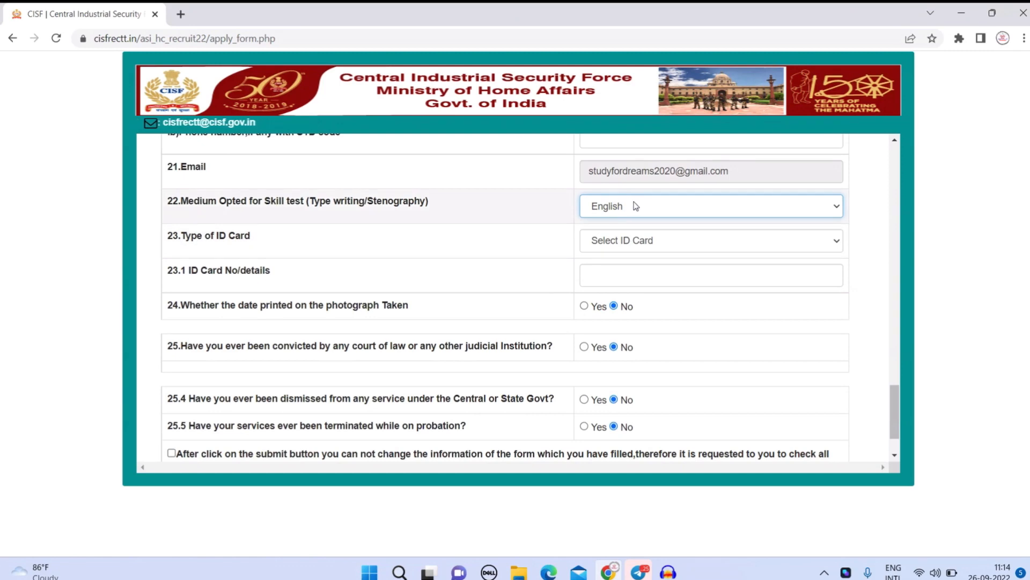
left_click(654, 244)
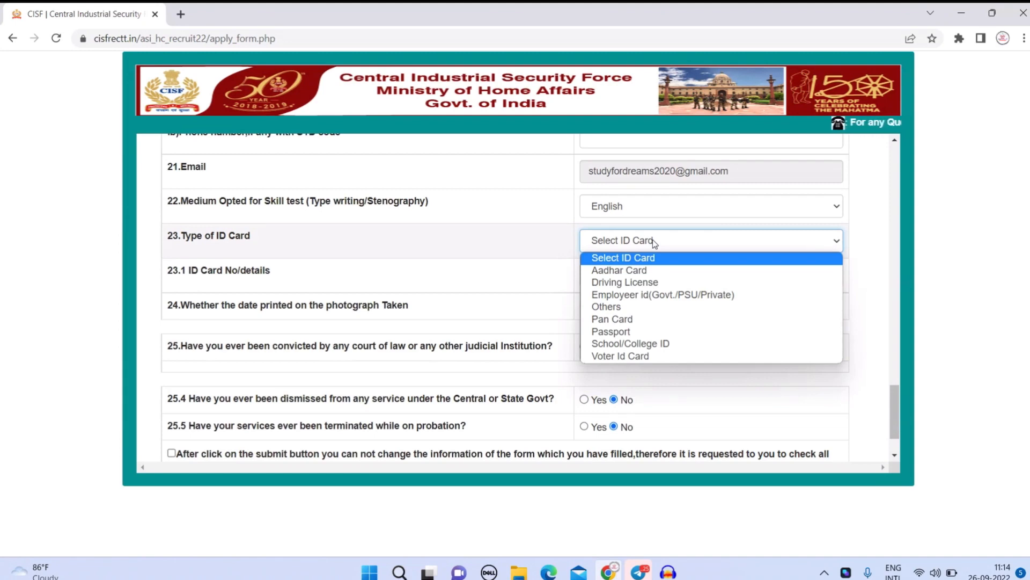
left_click(644, 282)
left_click(650, 276)
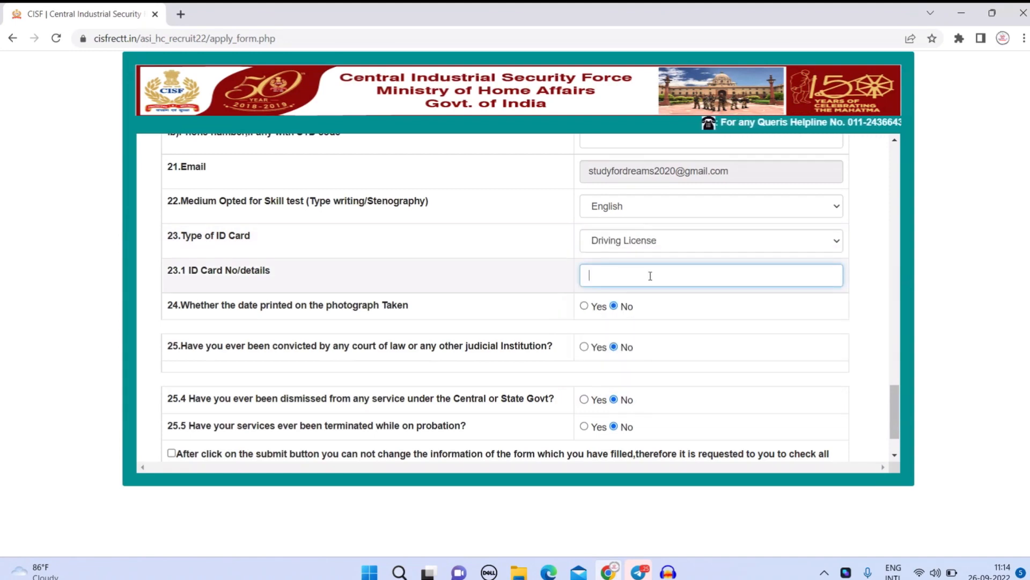
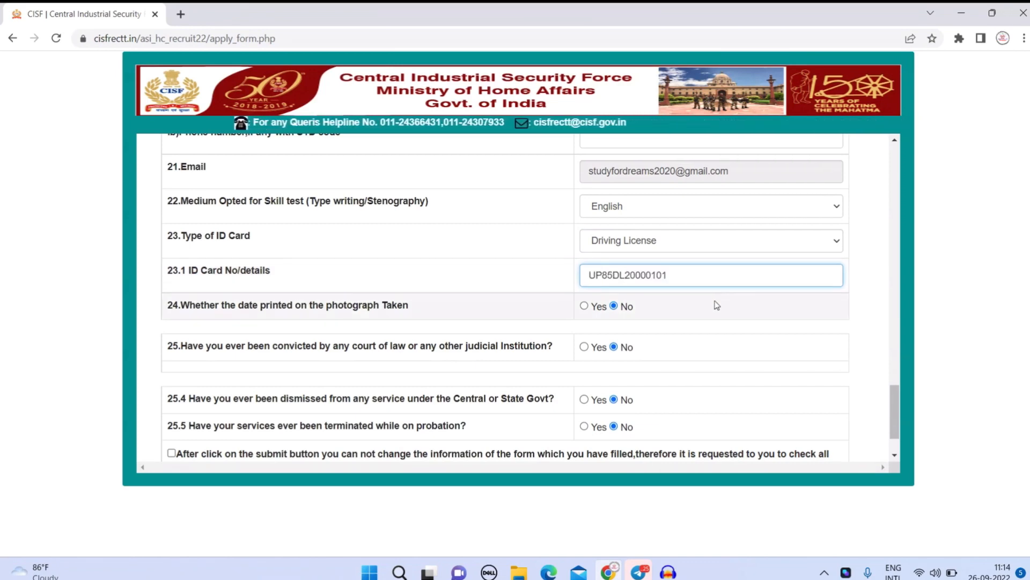
scroll(717, 305, "down", 1)
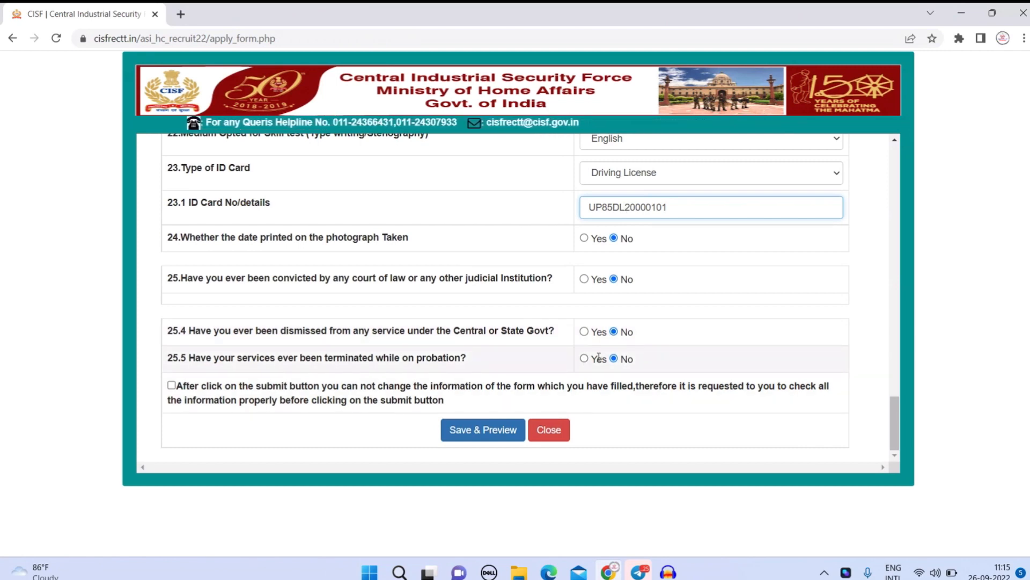
Accept the declaration, Save & Preview the form, and acknowledge 'Candidate data saved successfully'.
left_click(172, 385)
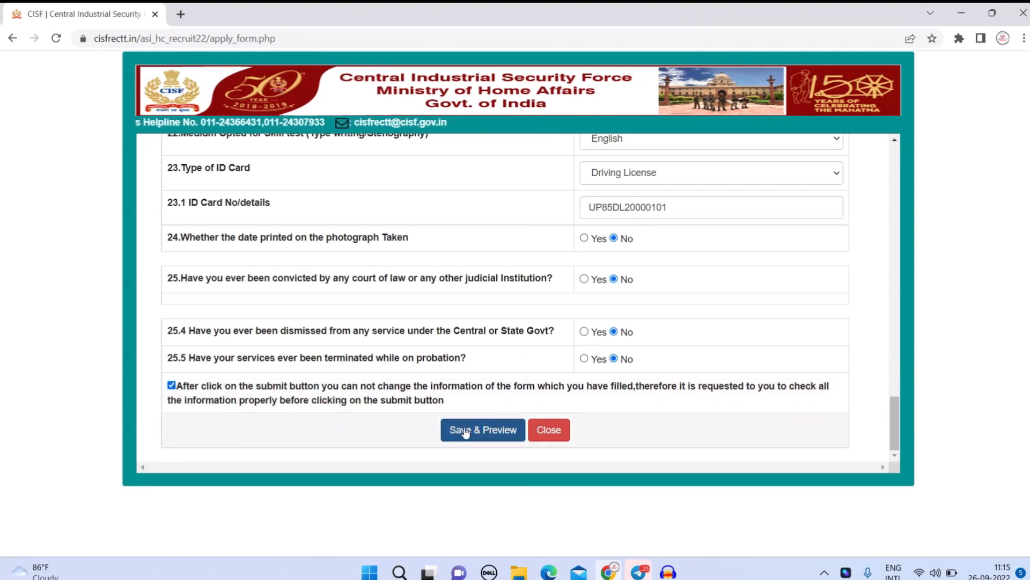
left_click(486, 435)
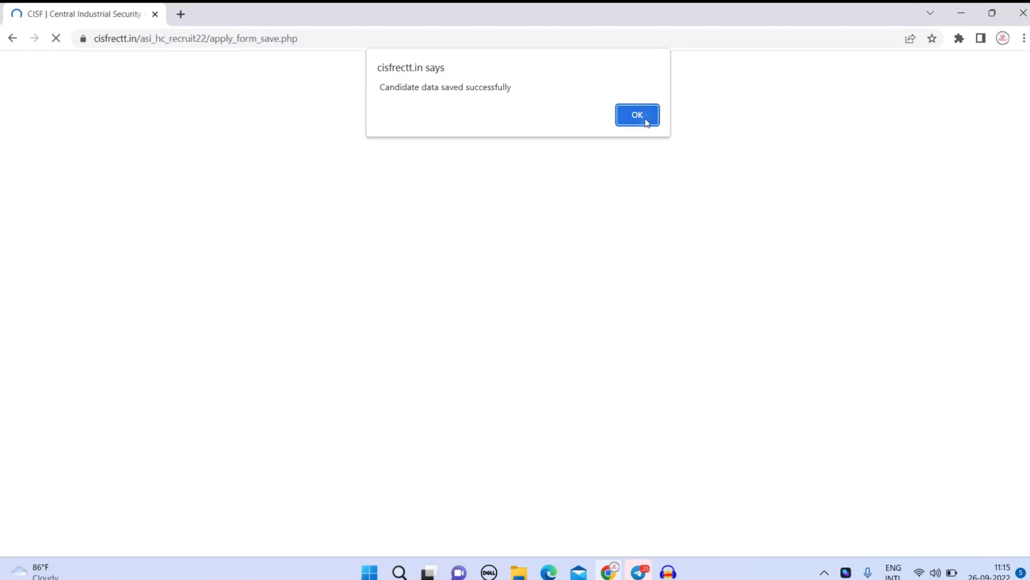
left_click(646, 121)
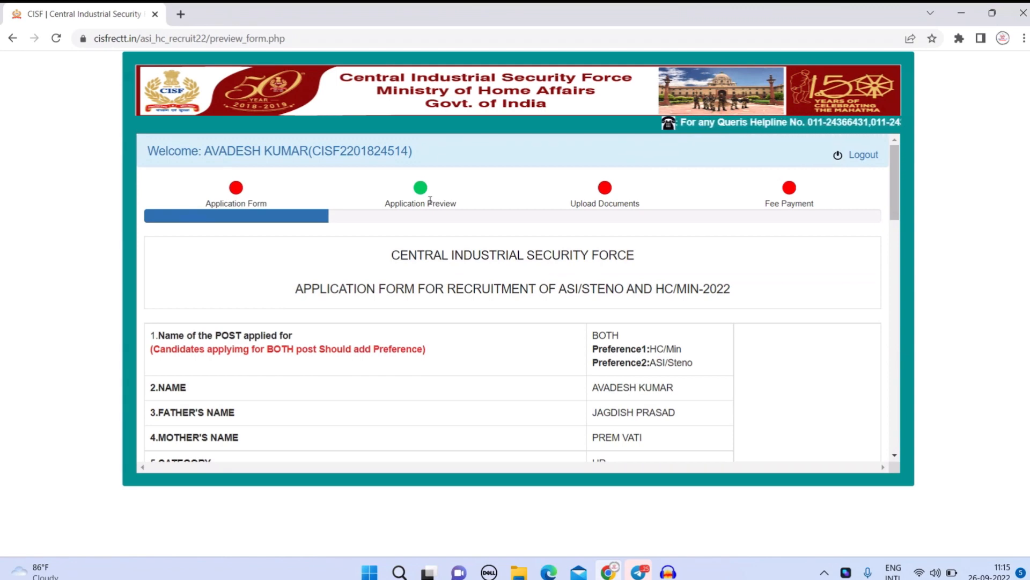
Agree to the preview declaration and confirm Final Submission of the application.
scroll(430, 201, "down", 15)
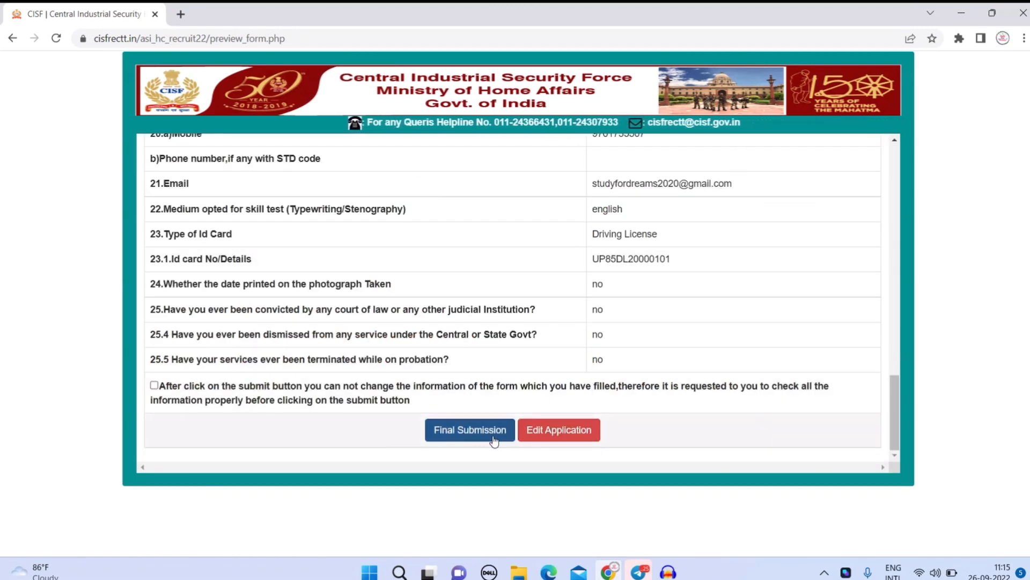
left_click(154, 386)
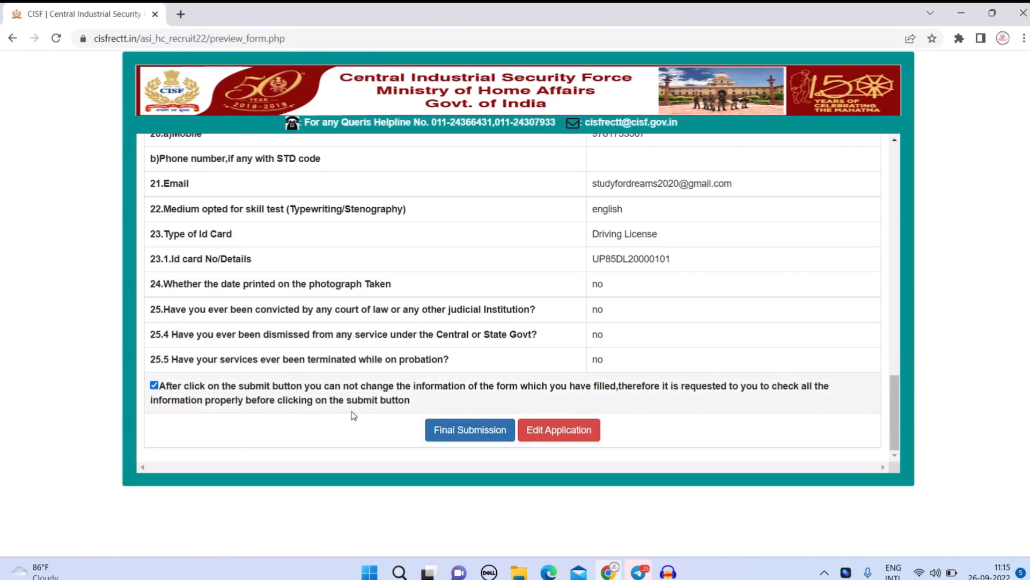
left_click(450, 437)
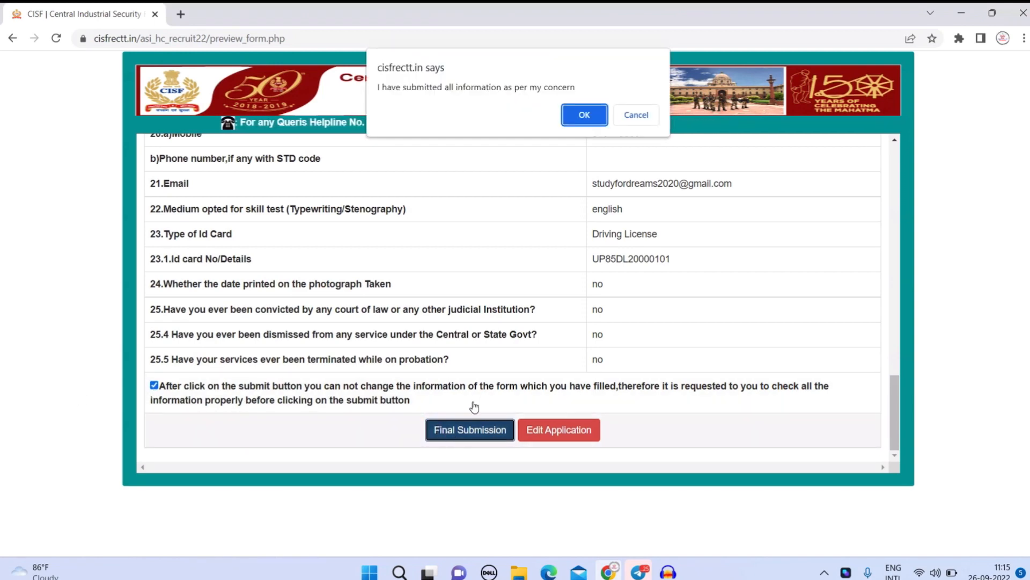
left_click(582, 115)
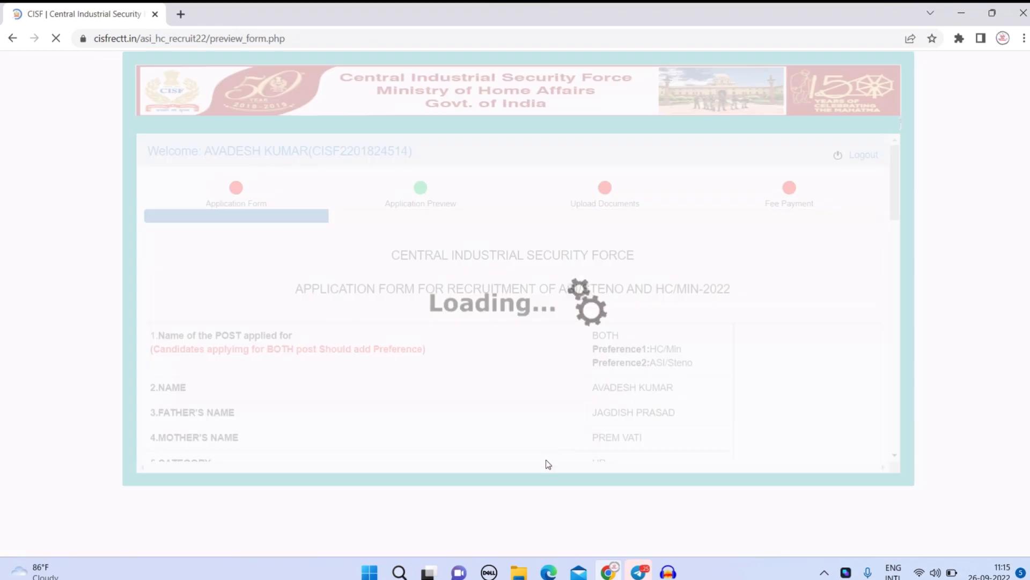
scroll(543, 409, "down", 1)
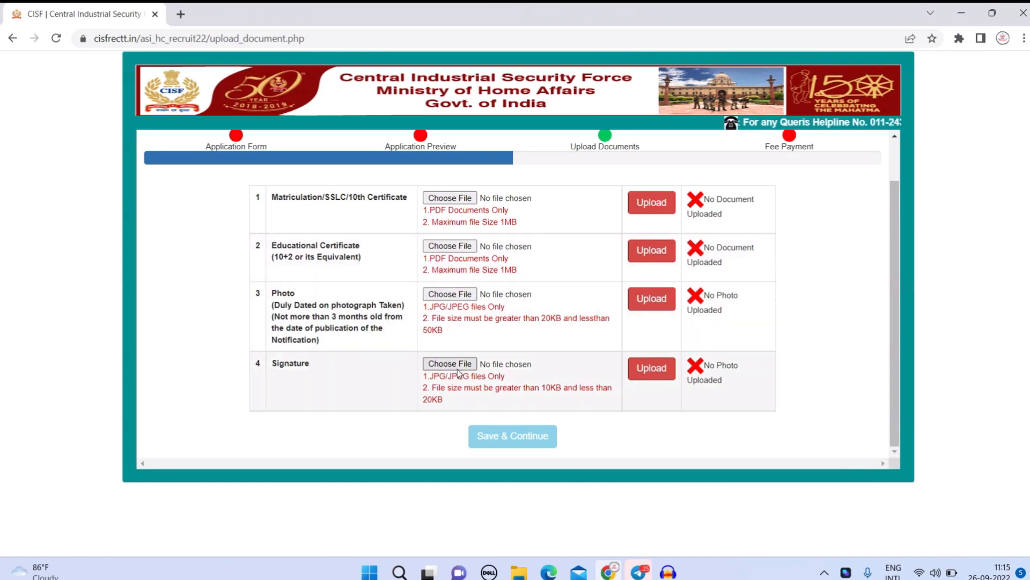
Upload the 10th certificate, educational certificate, photo and signature, and acknowledge 'Documents have been submitted'.
left_click(459, 199)
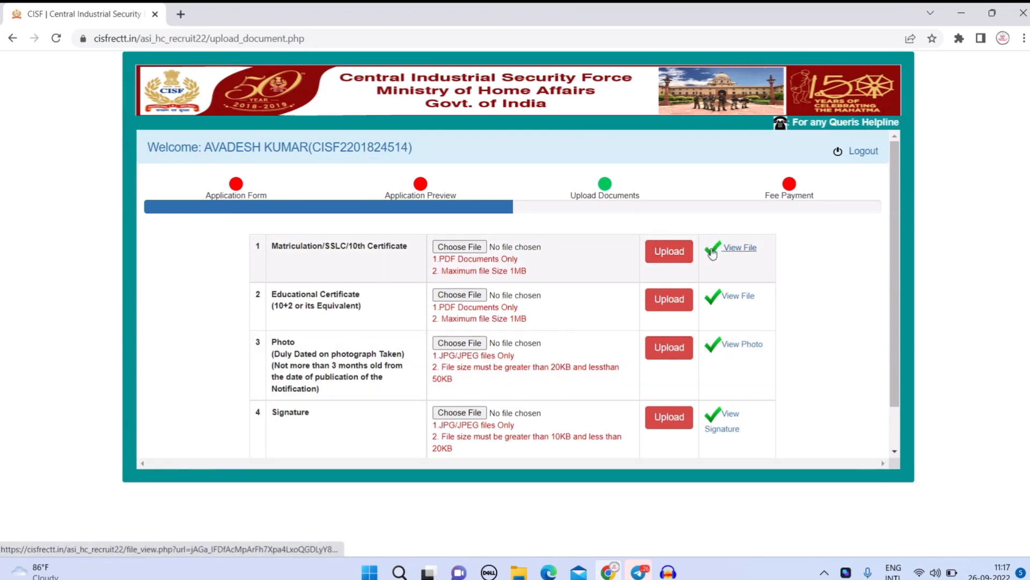
scroll(541, 385, "down", 1)
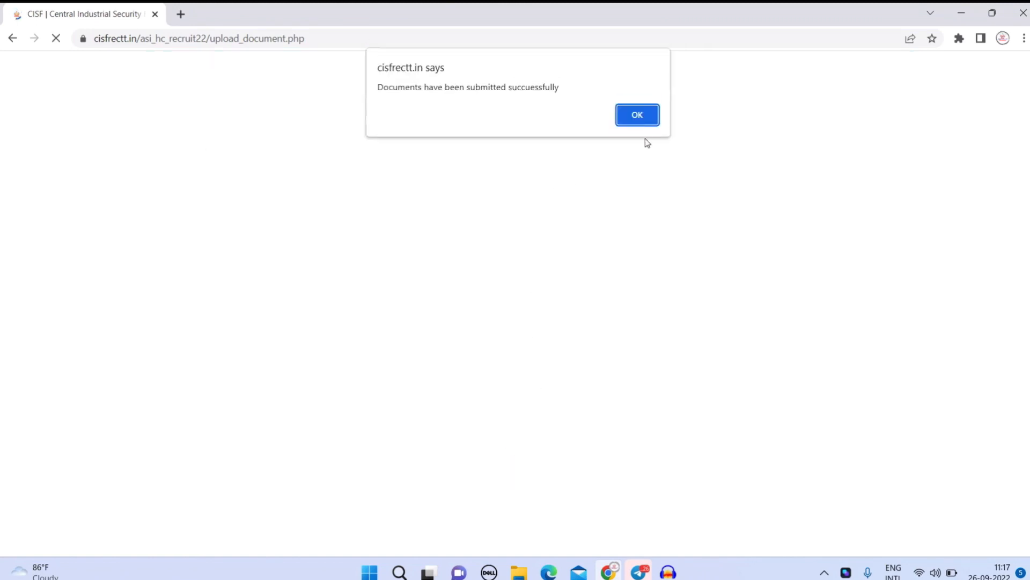
left_click(651, 119)
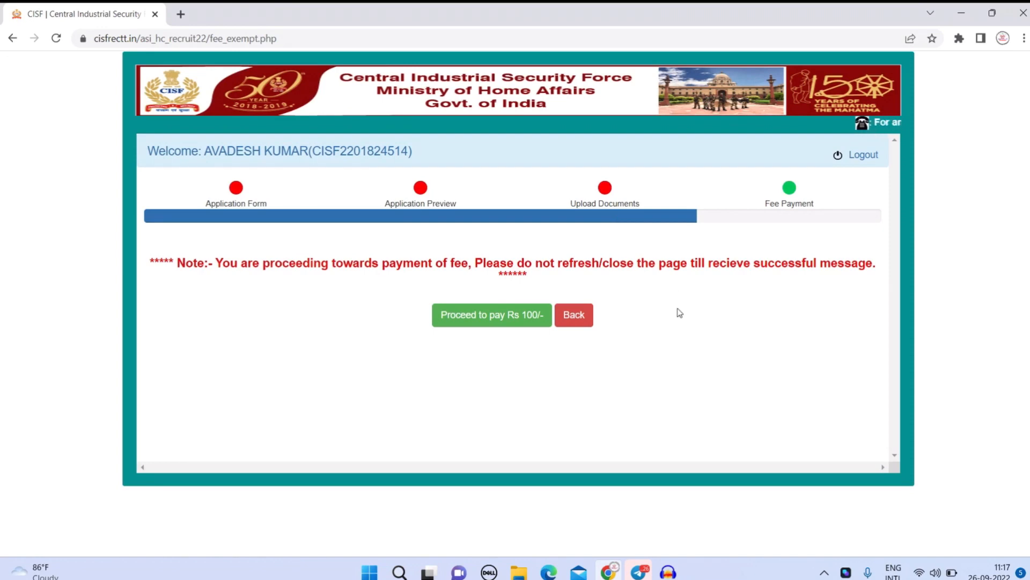
Proceed to pay the Rs 100 application fee on the Fee Payment page.
triple_click(791, 203)
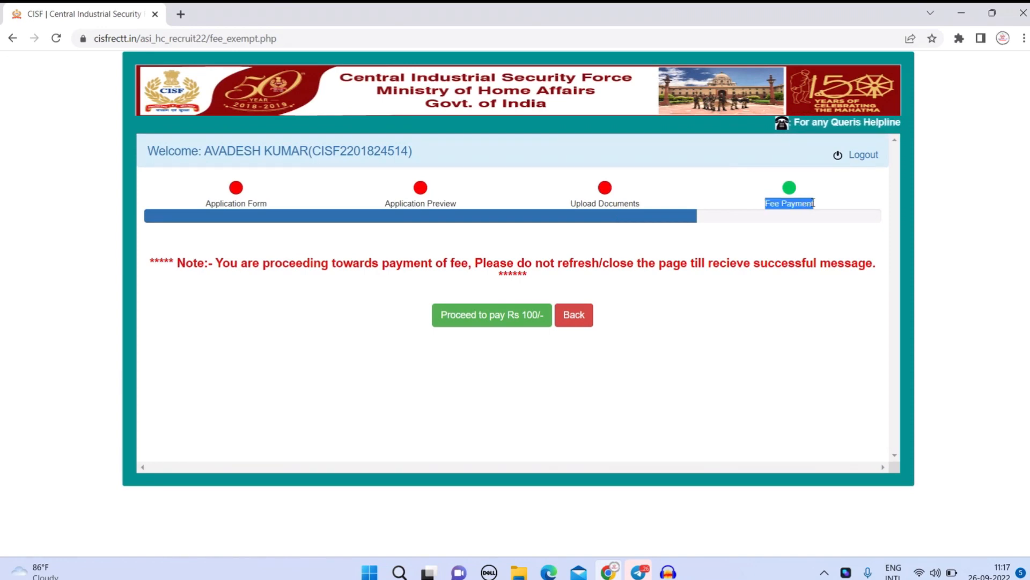
left_click(499, 323)
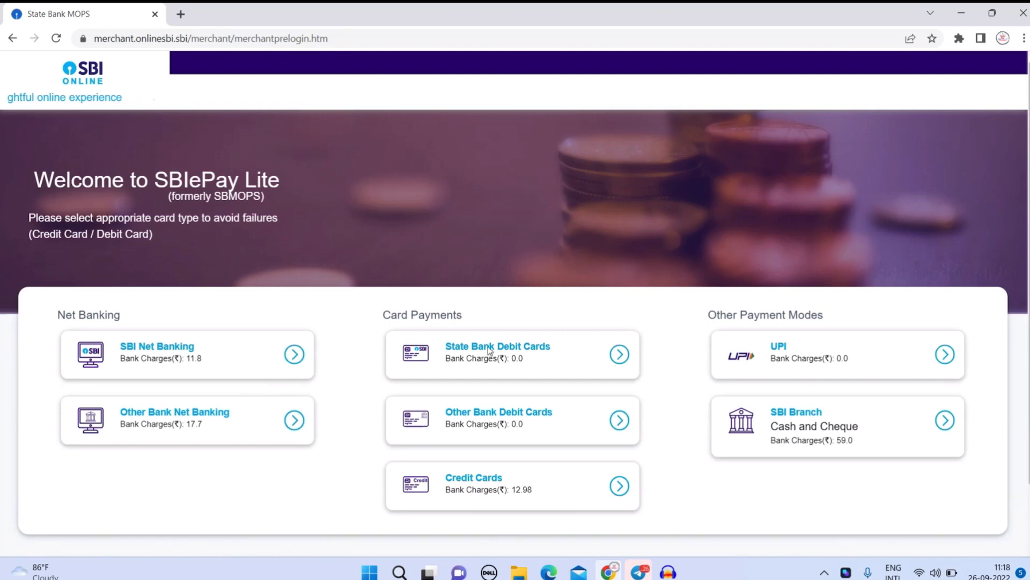
Choose State Bank Debit Cards and confirm the Rs 100.00 payment details.
left_click(545, 357)
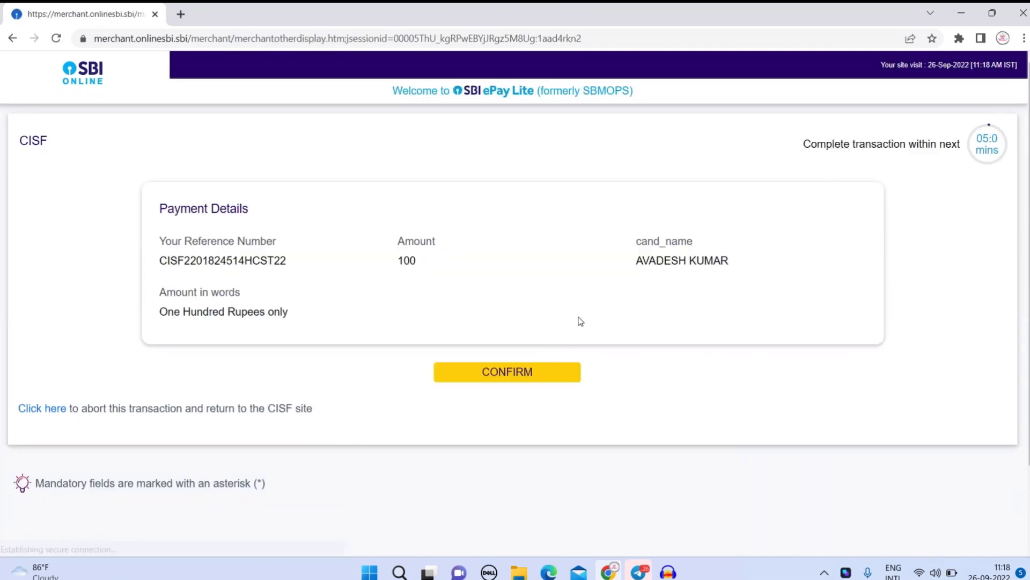
left_click(495, 376)
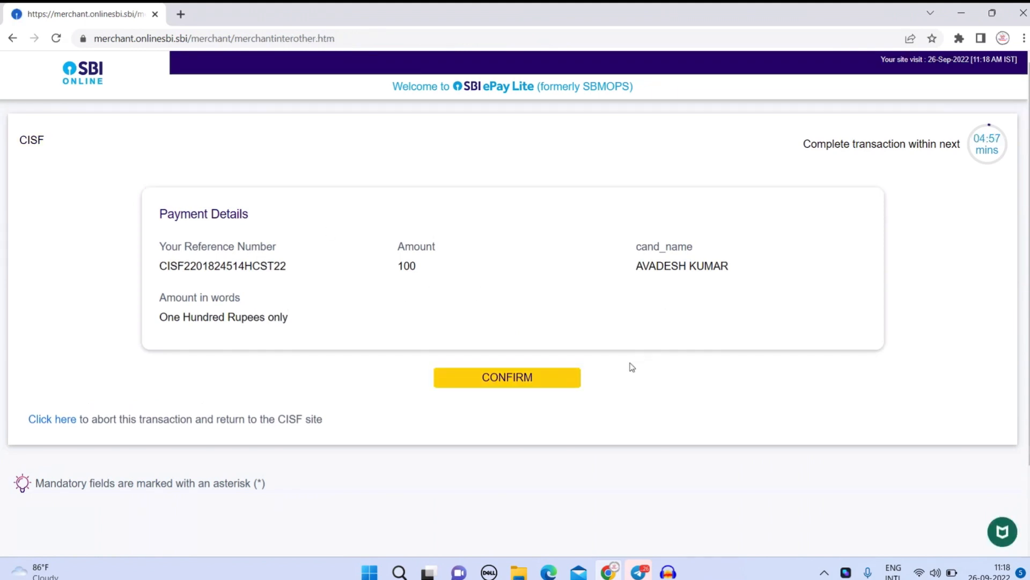
left_click(558, 379)
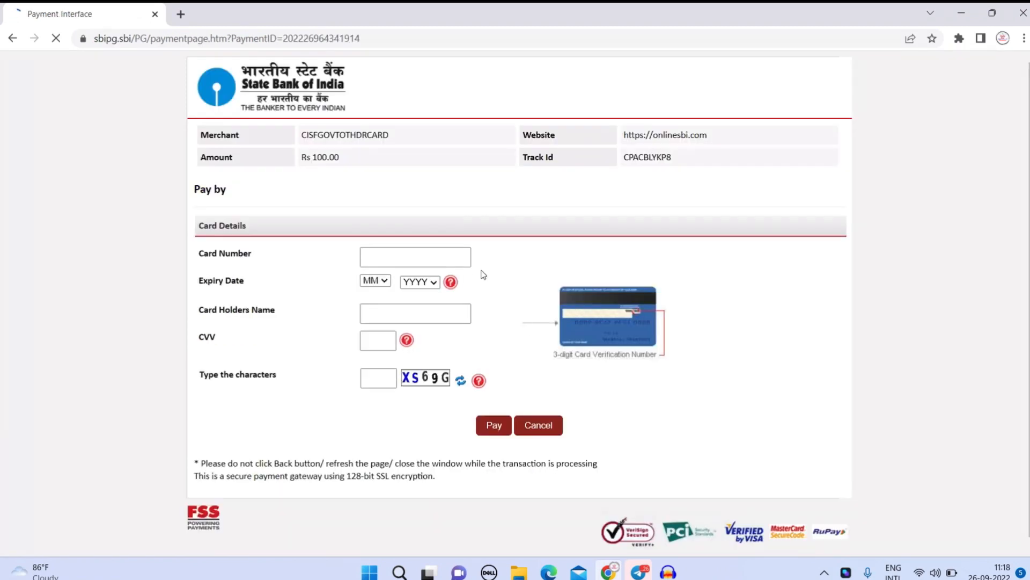